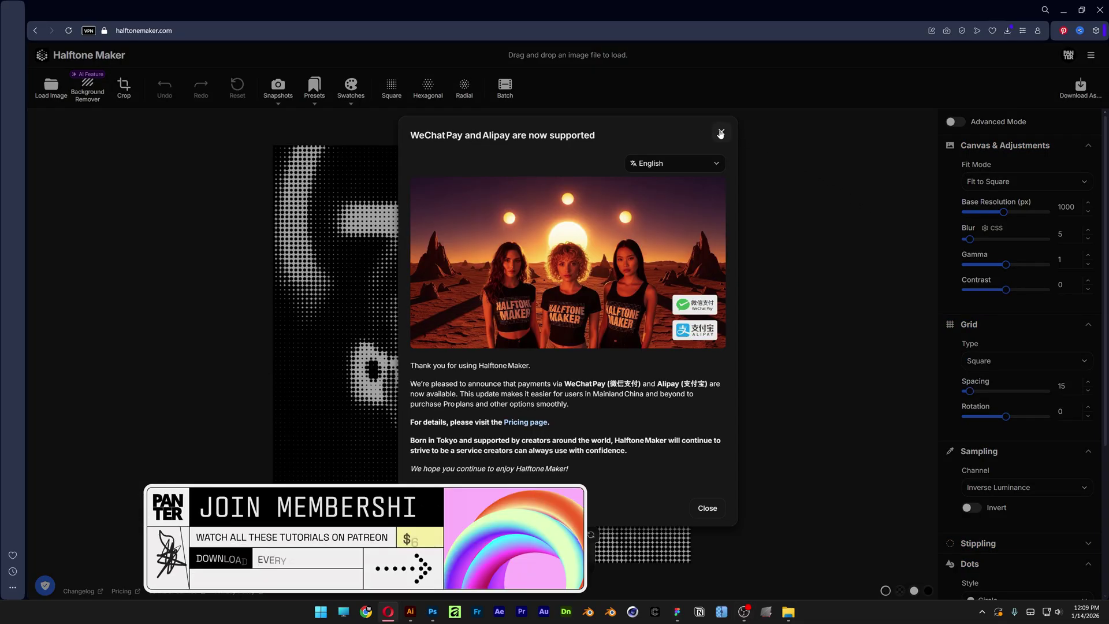
Dismiss the payment announcement and load the portrait photo pexels-cottonbro-7705853.
click(720, 134)
key(ctrl+l)
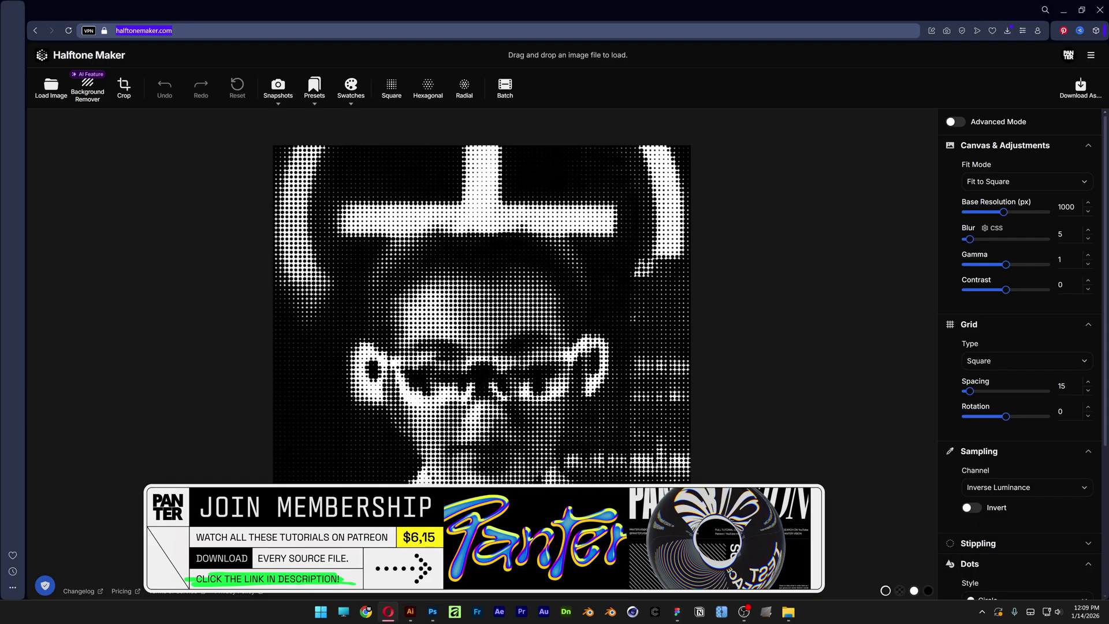
click(232, 149)
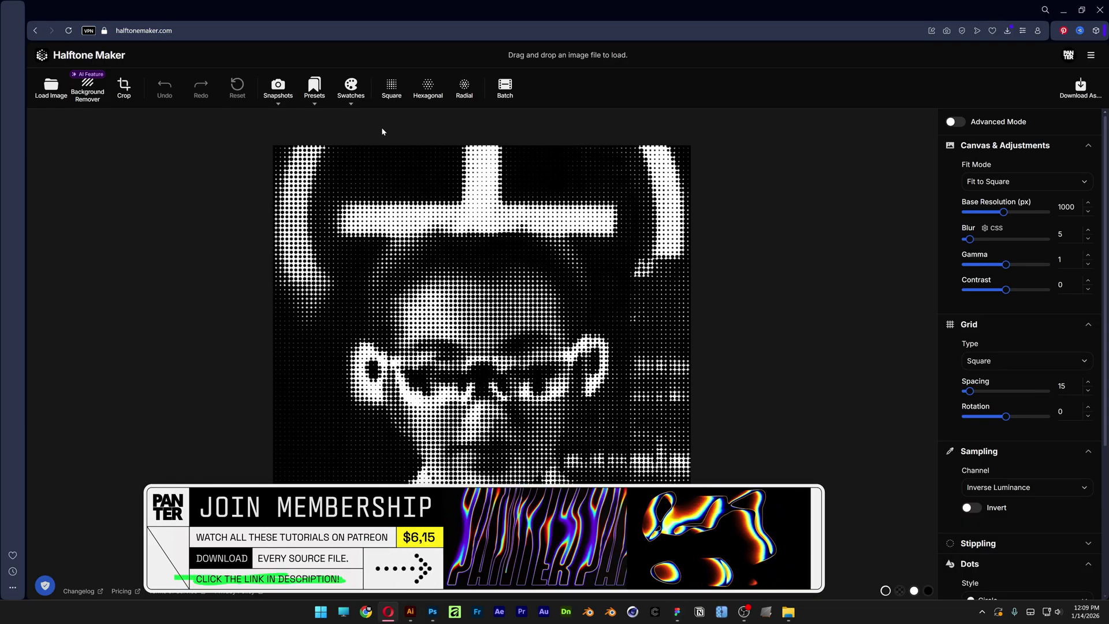
click(56, 93)
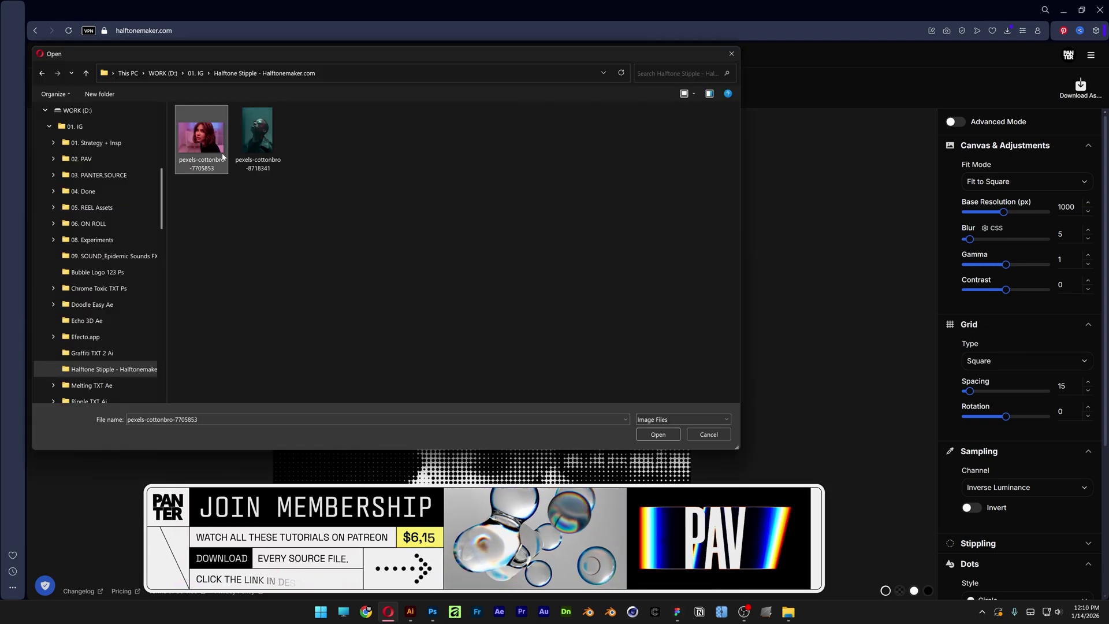
click(658, 434)
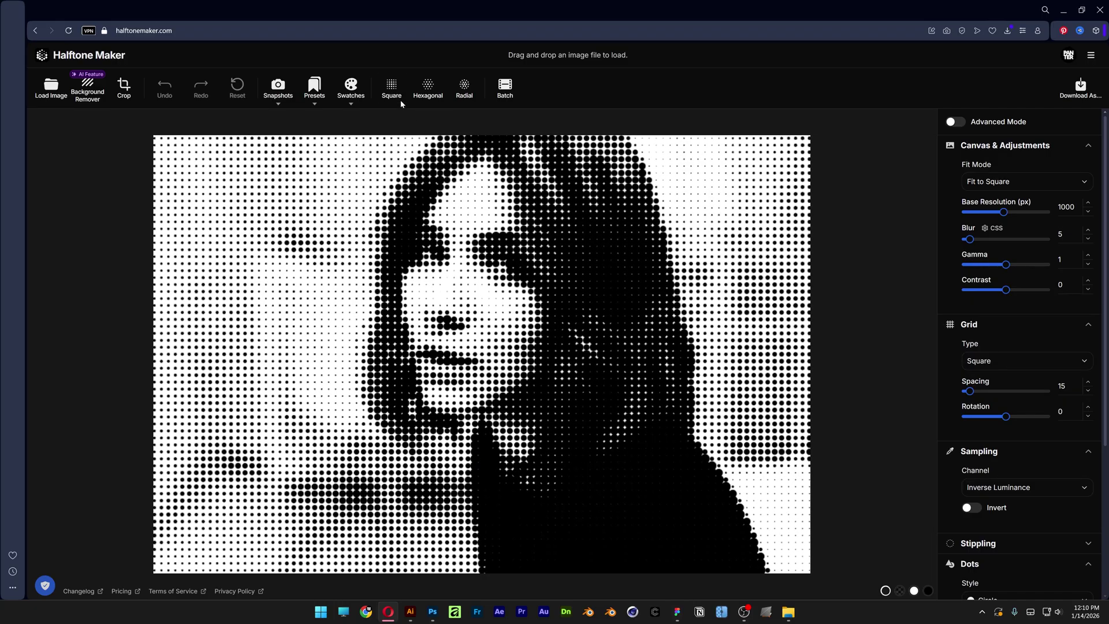
Compare the Radial pattern against Hexagonal, then settle on the Hexagonal dot grid.
click(396, 102)
click(434, 102)
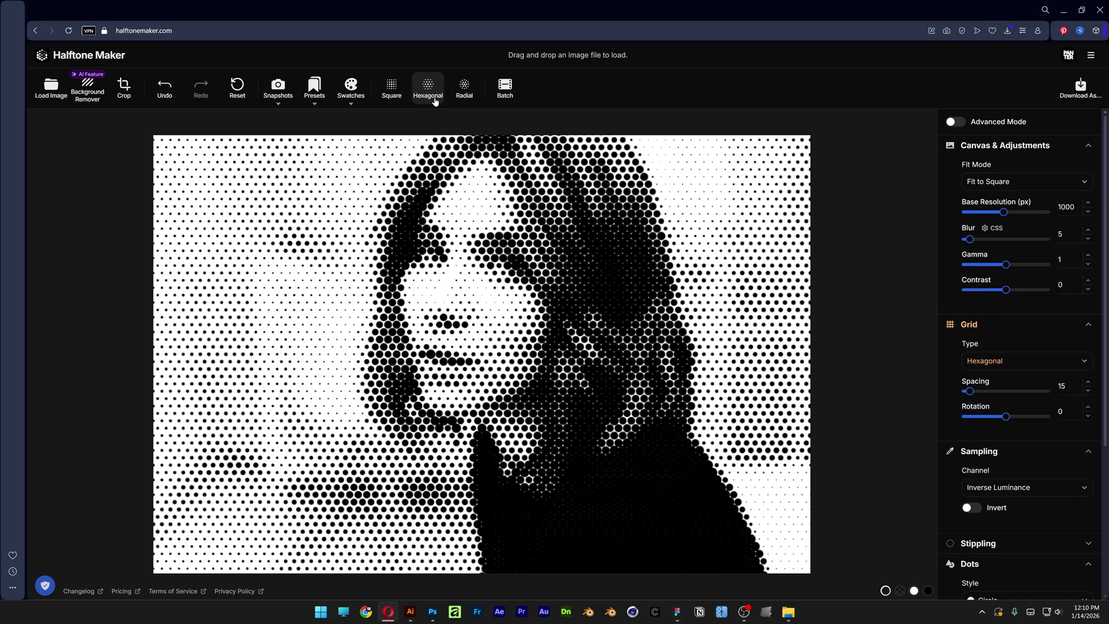
click(473, 101)
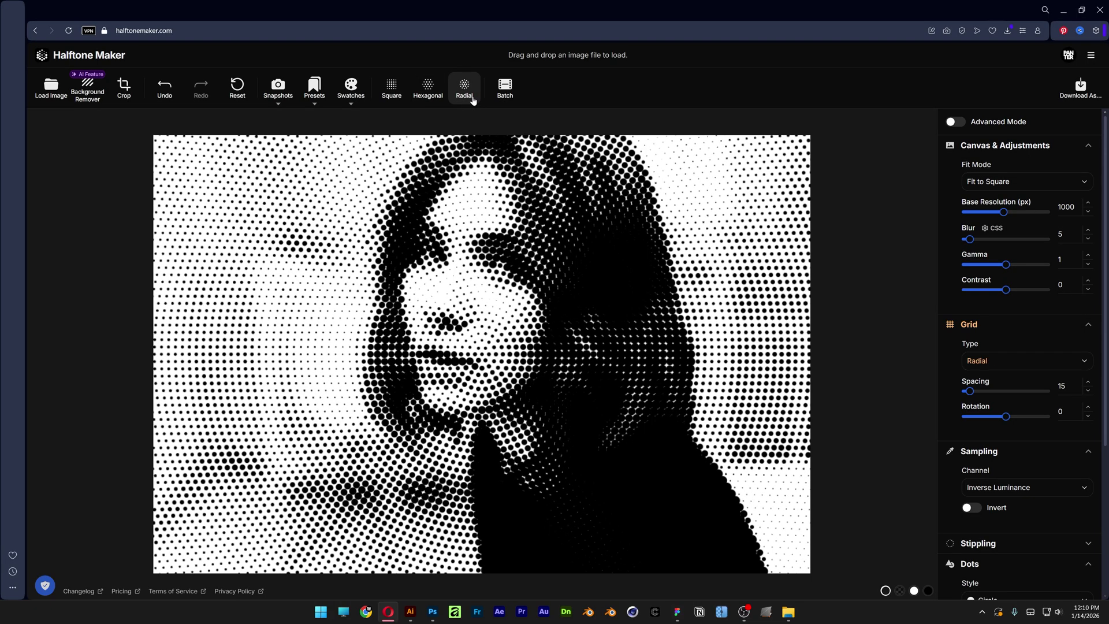
click(435, 100)
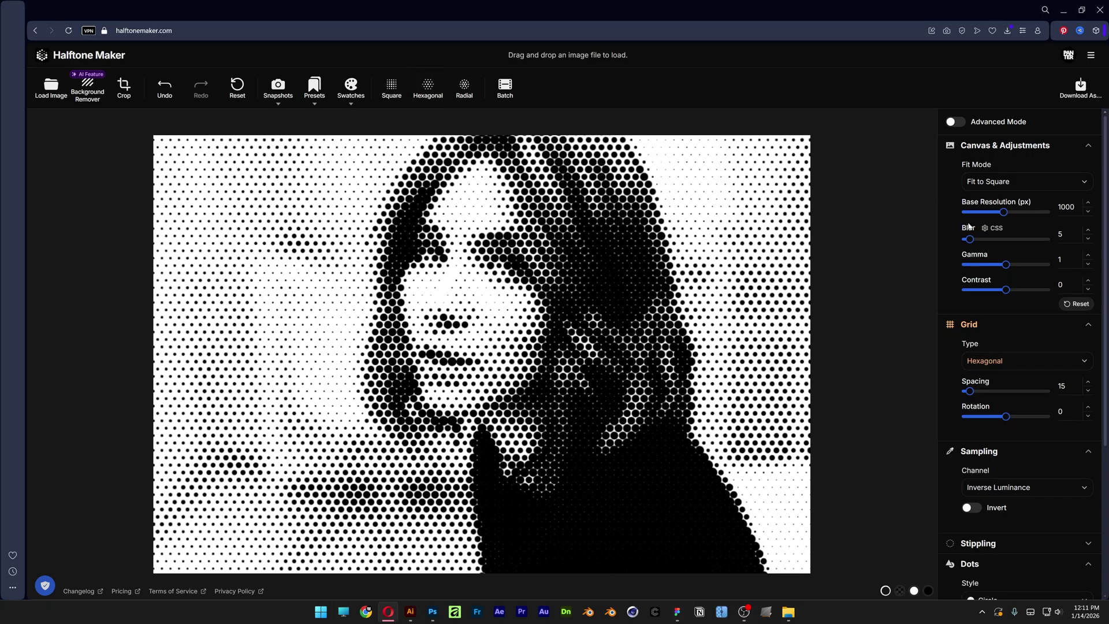
Set Fit Mode to Fit to Height, Base Resolution to 1000 and Contrast to 0.2.
click(1011, 182)
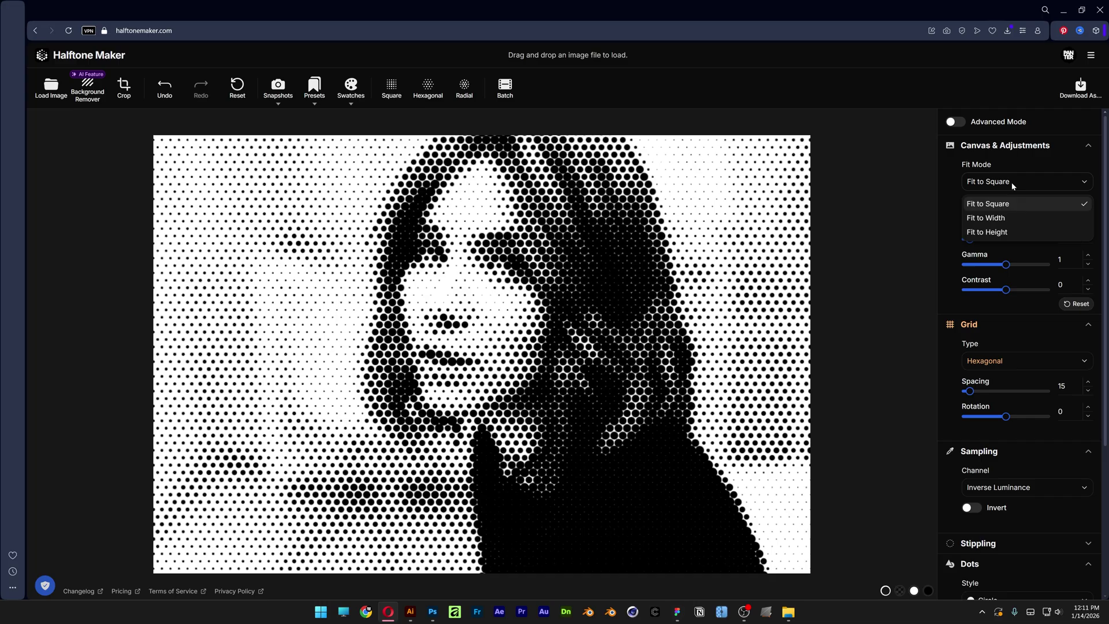
click(1020, 232)
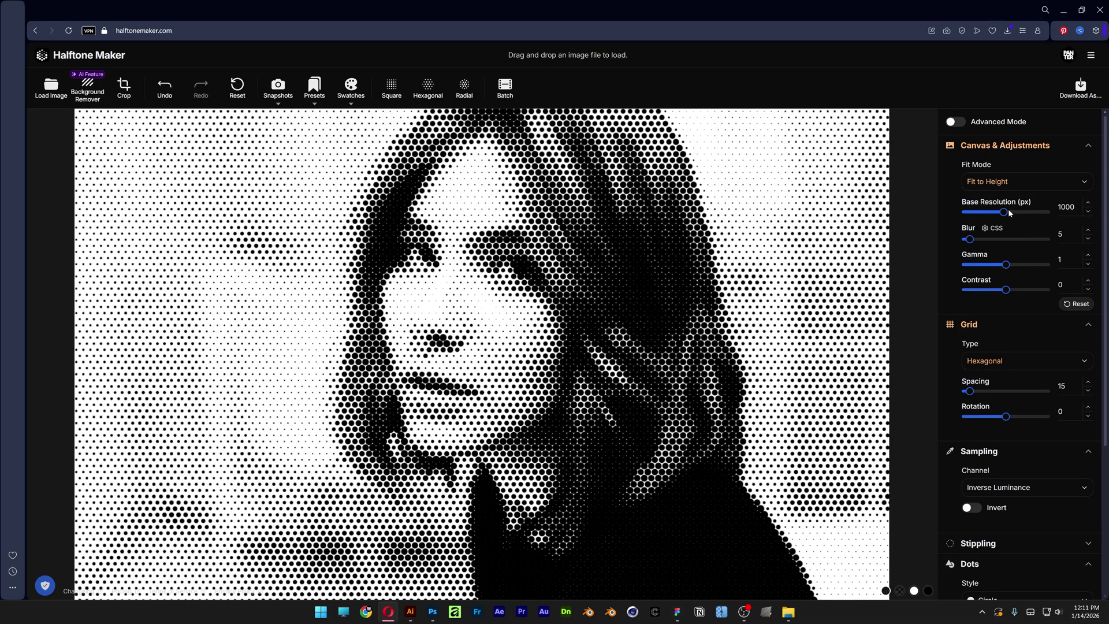
drag(1033, 214, 1002, 213)
mouse_move(1007, 294)
mouse_down()
mouse_move(1019, 291)
mouse_move(1008, 290)
mouse_up()
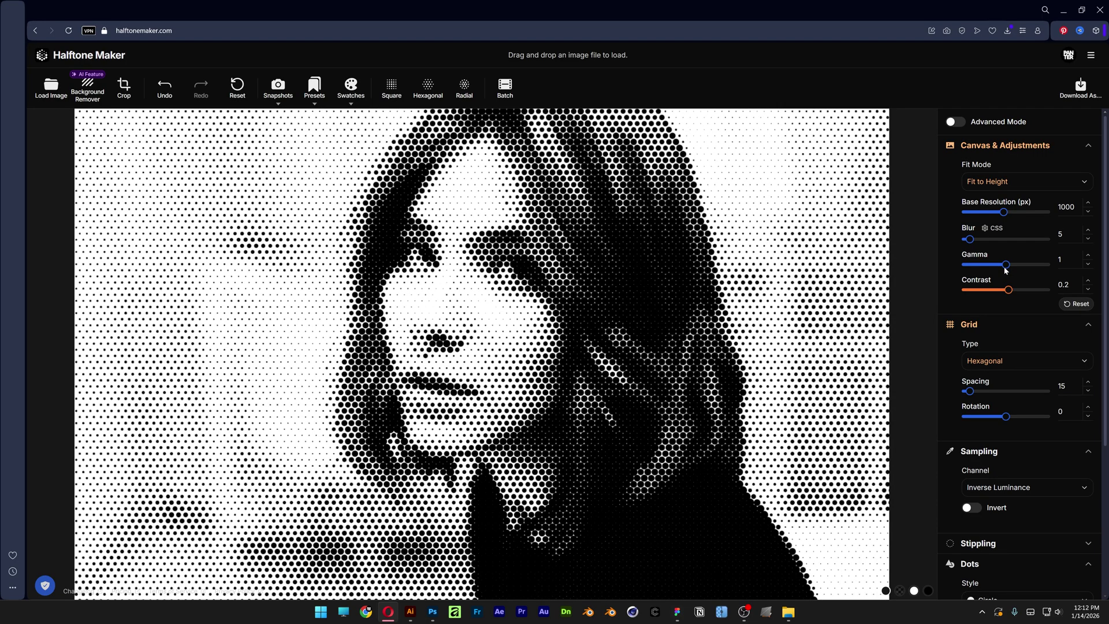
Reset contrast to 0, set grid spacing to 12, and switch to a square grid.
click(1075, 303)
scroll(1049, 300, down, 2)
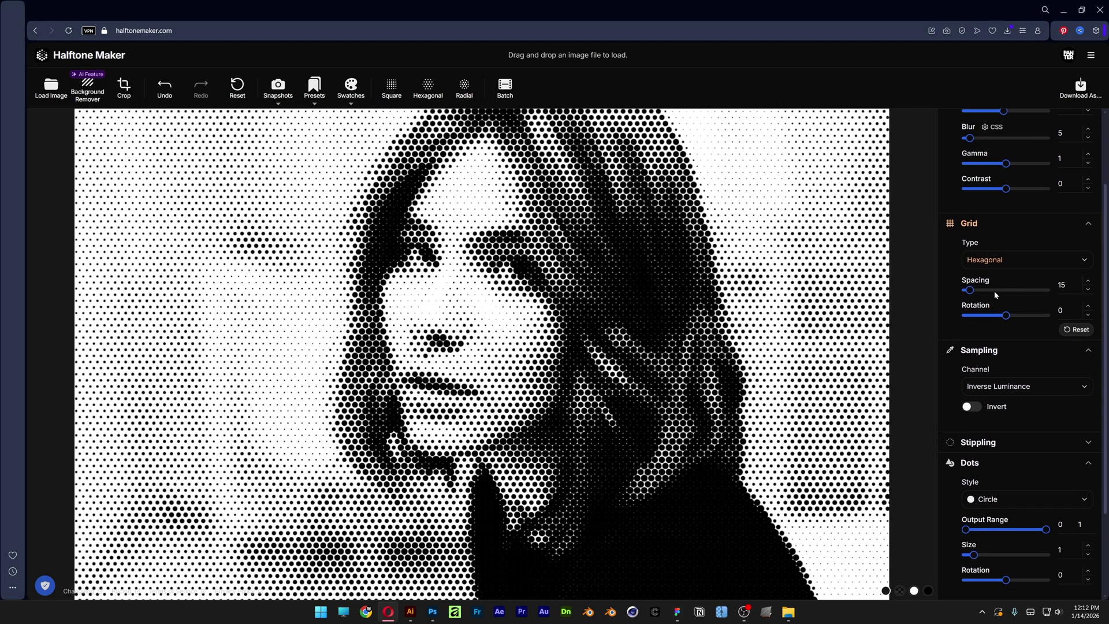
click(1016, 265)
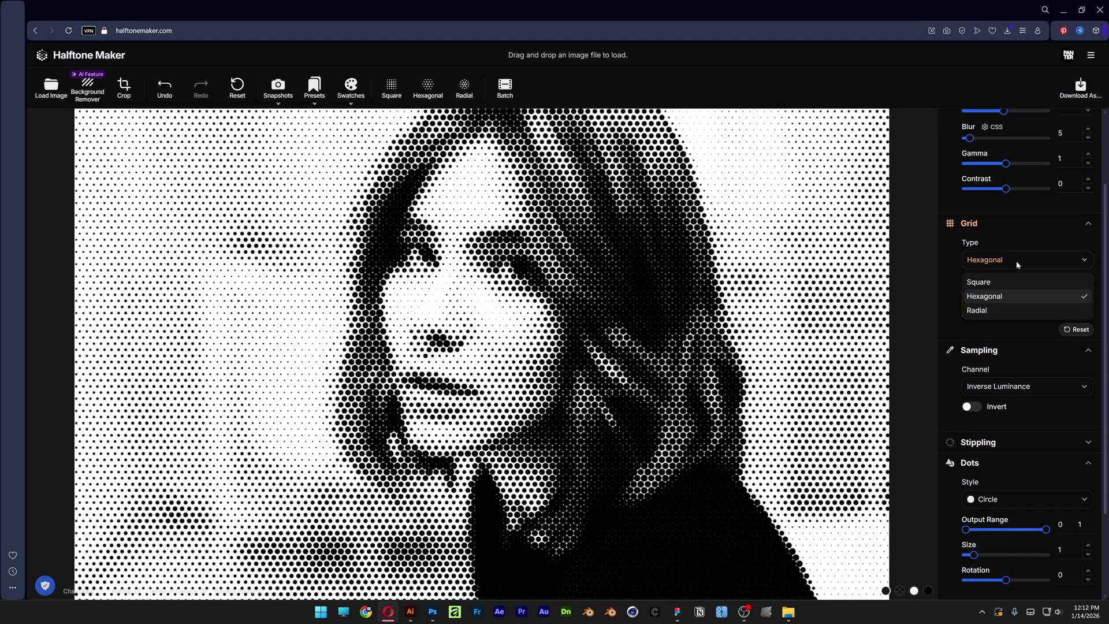
click(1017, 262)
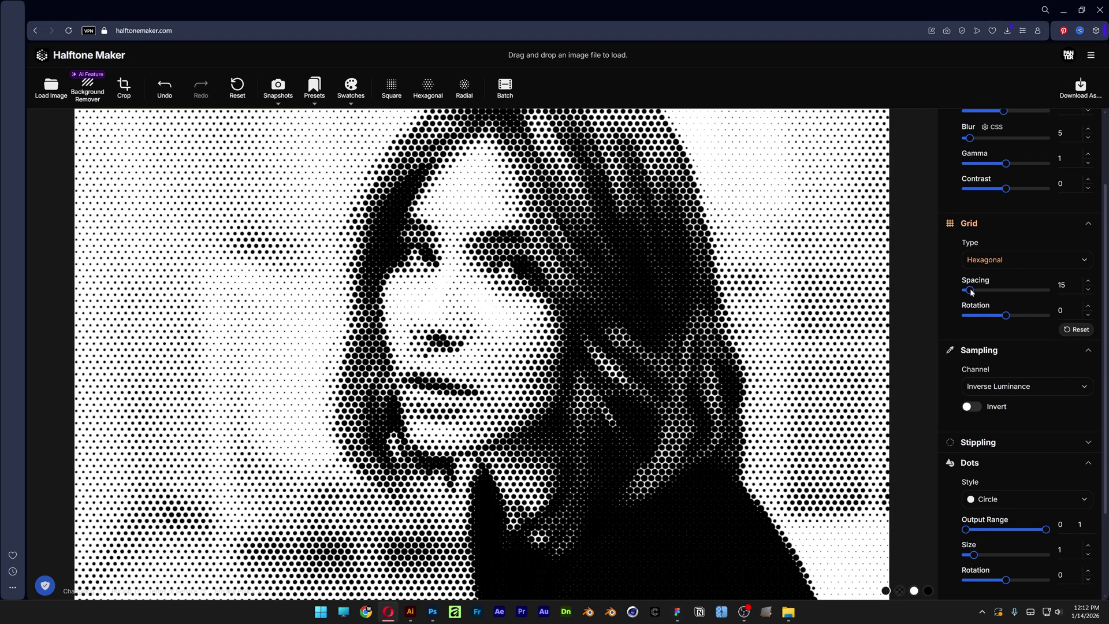
drag(970, 289, 1032, 325)
click(386, 96)
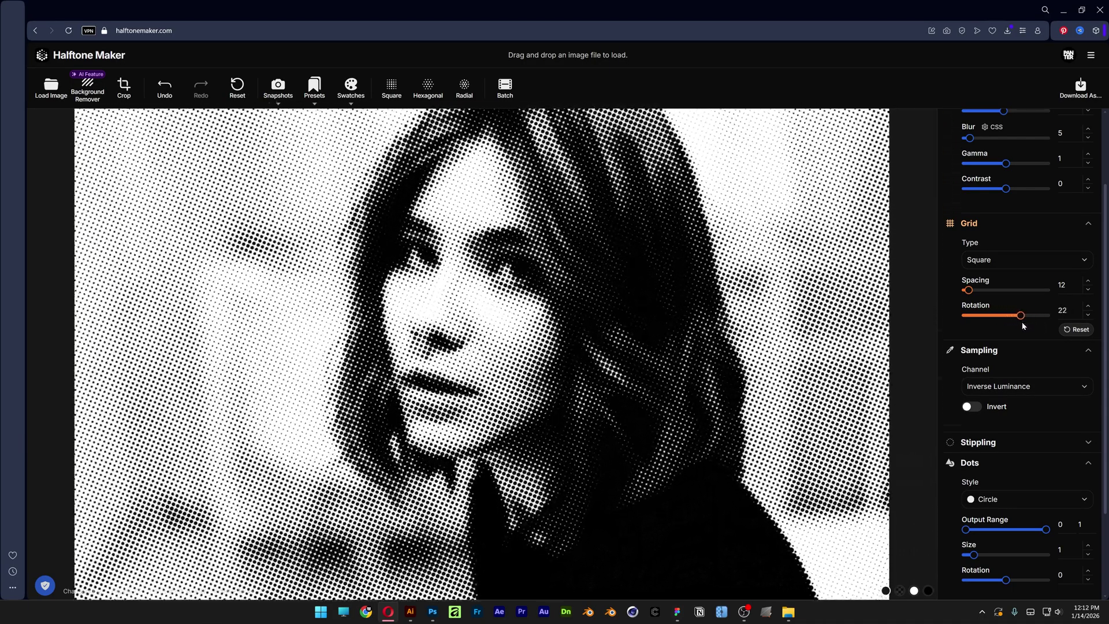
click(1076, 329)
scroll(1040, 312, down, 2)
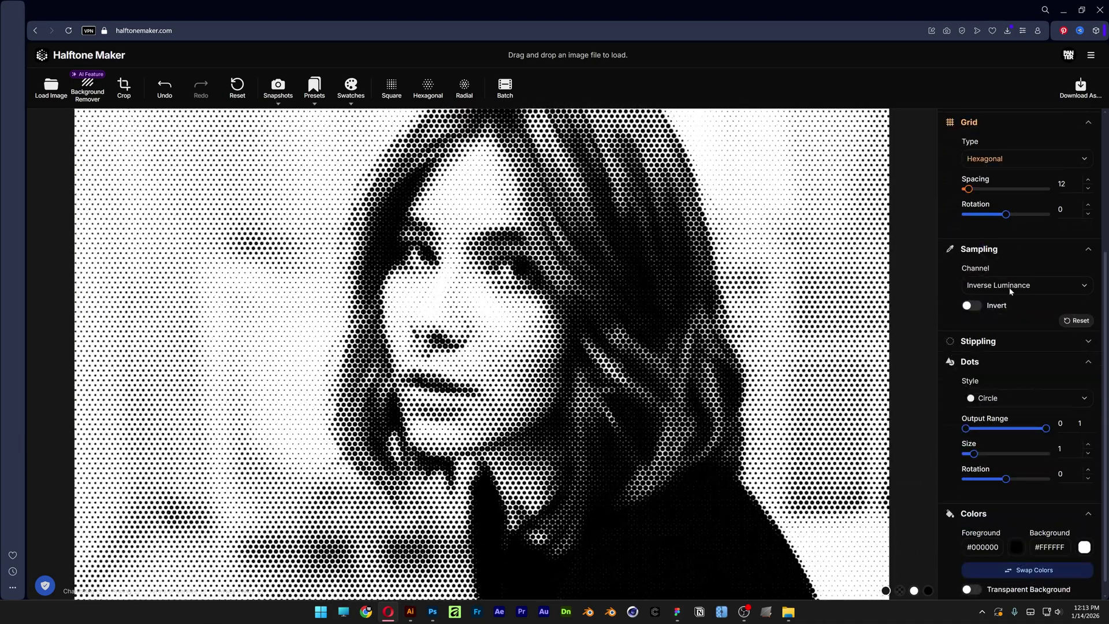
click(974, 306)
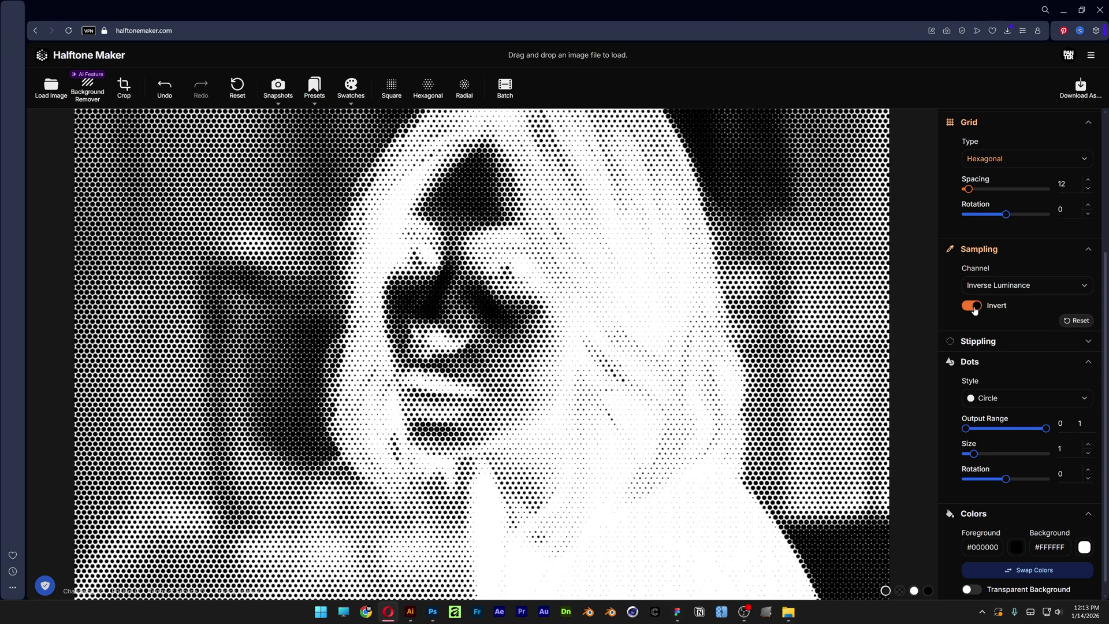
click(1000, 285)
click(999, 286)
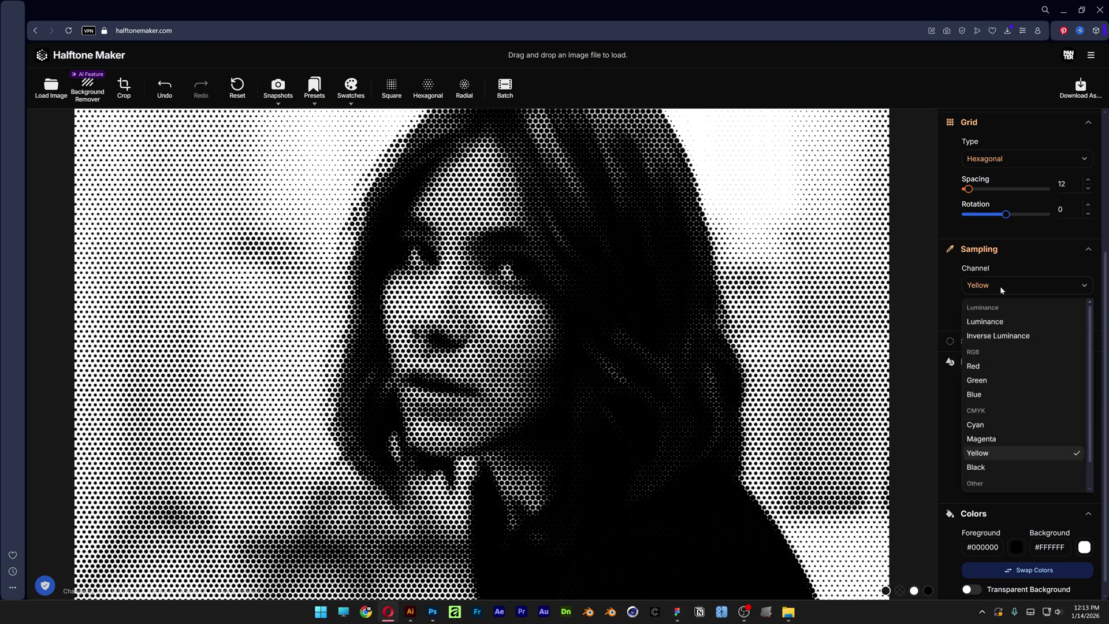
click(1010, 337)
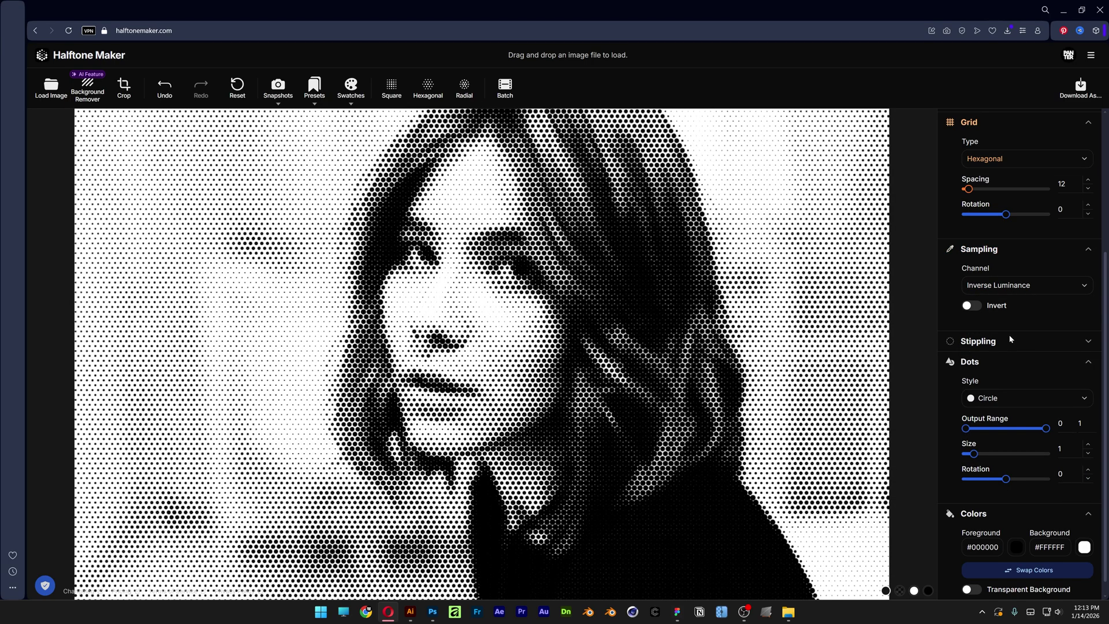
scroll(1010, 328, down, 1)
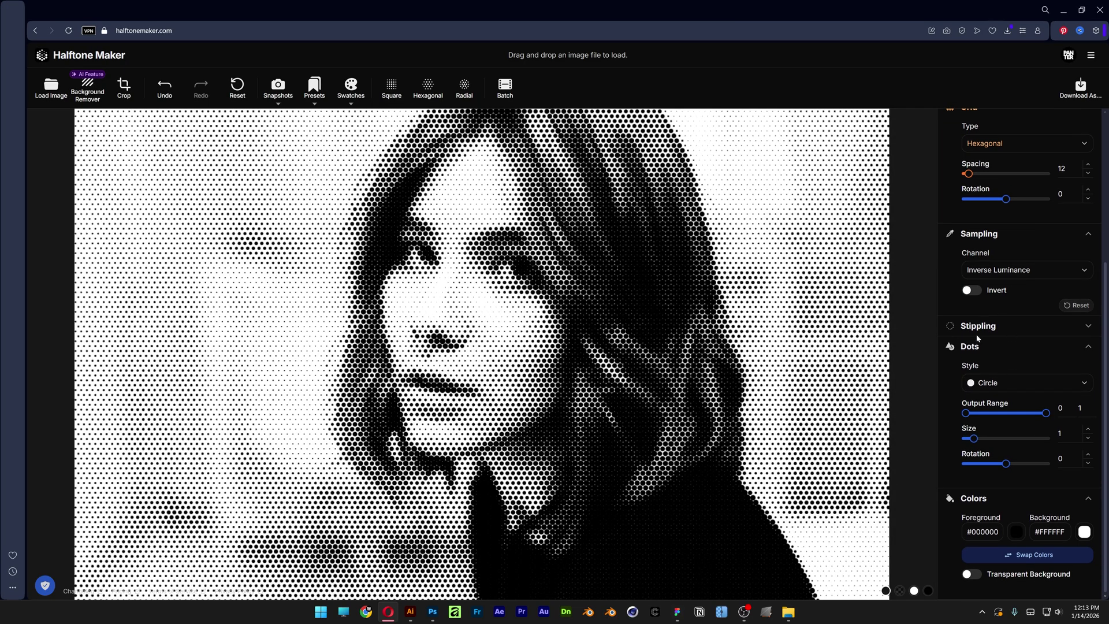
Compute a stippled render, then recompute with stipple spacing 12 and 80 smoothing iterations.
click(1088, 326)
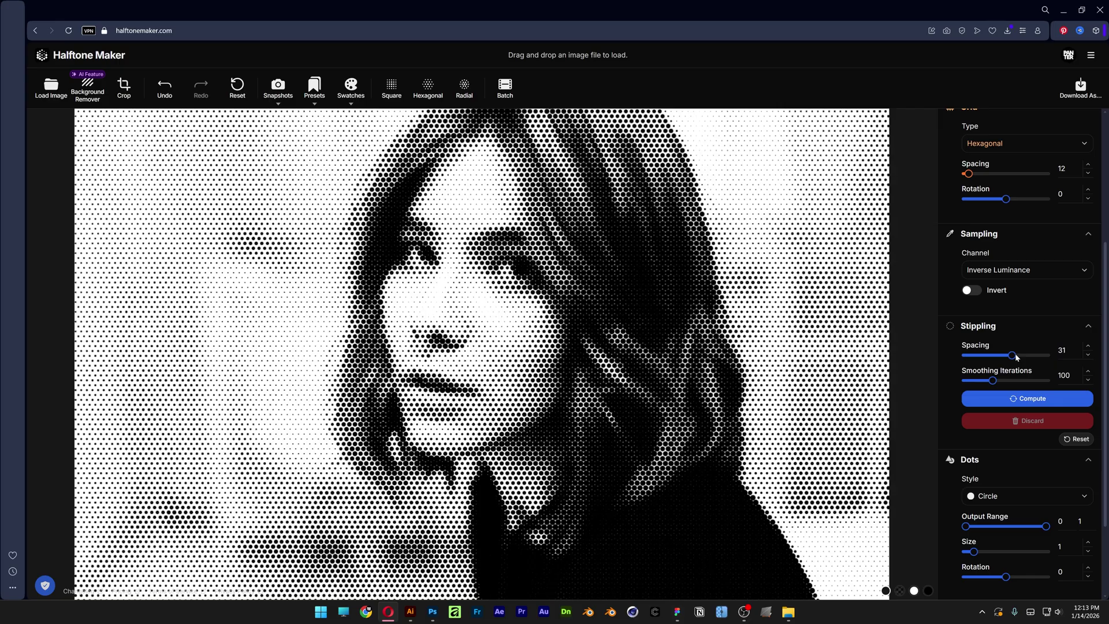
drag(993, 383, 1009, 383)
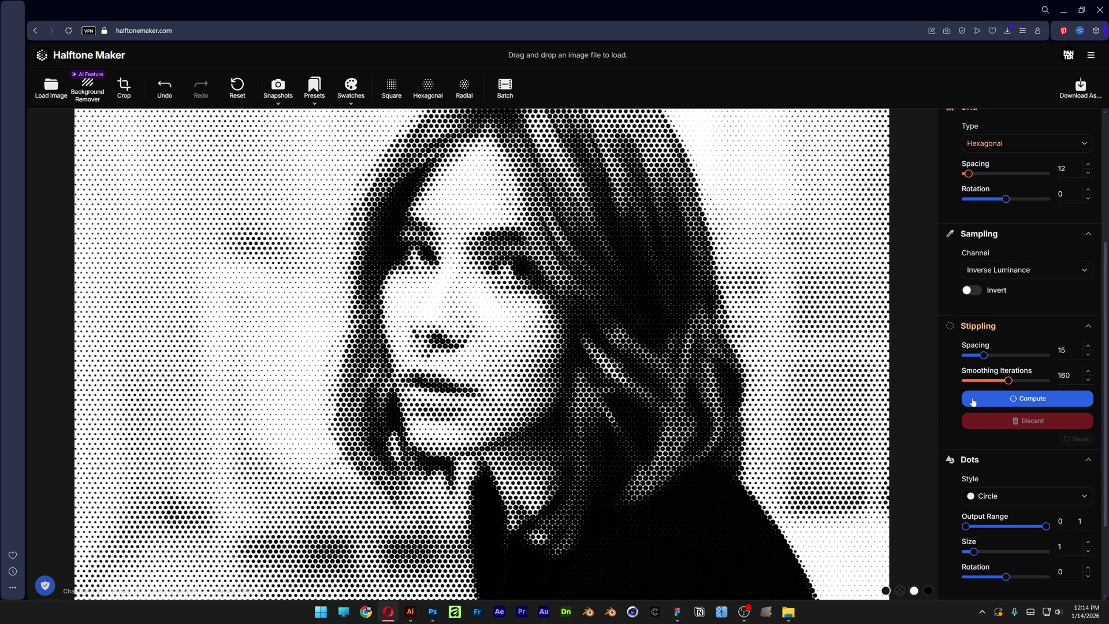
click(1053, 403)
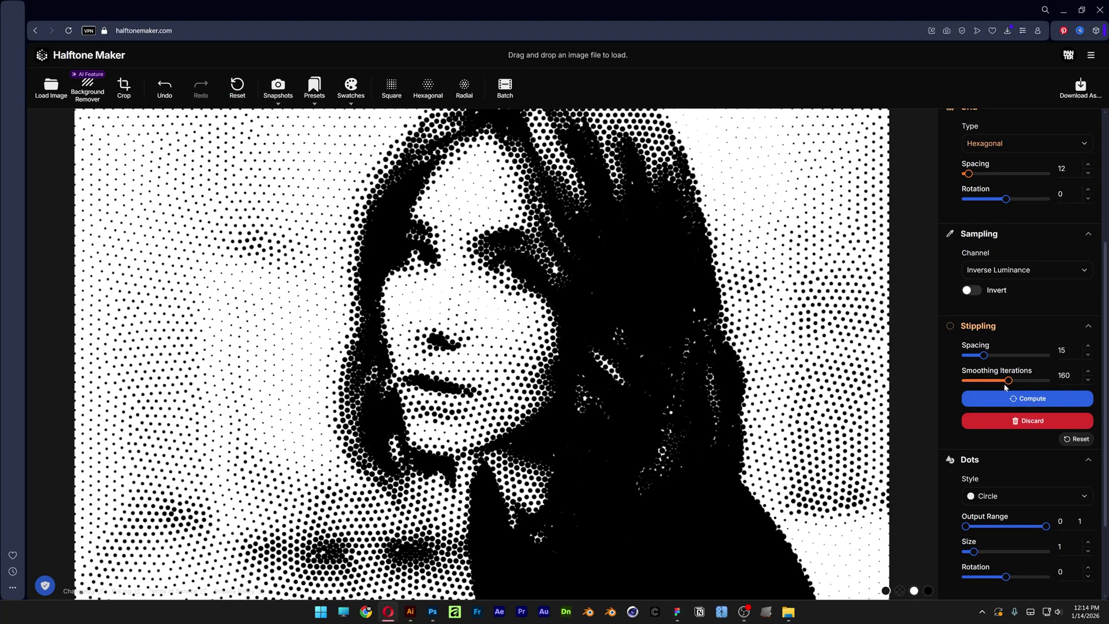
drag(1008, 380, 977, 355)
click(1031, 400)
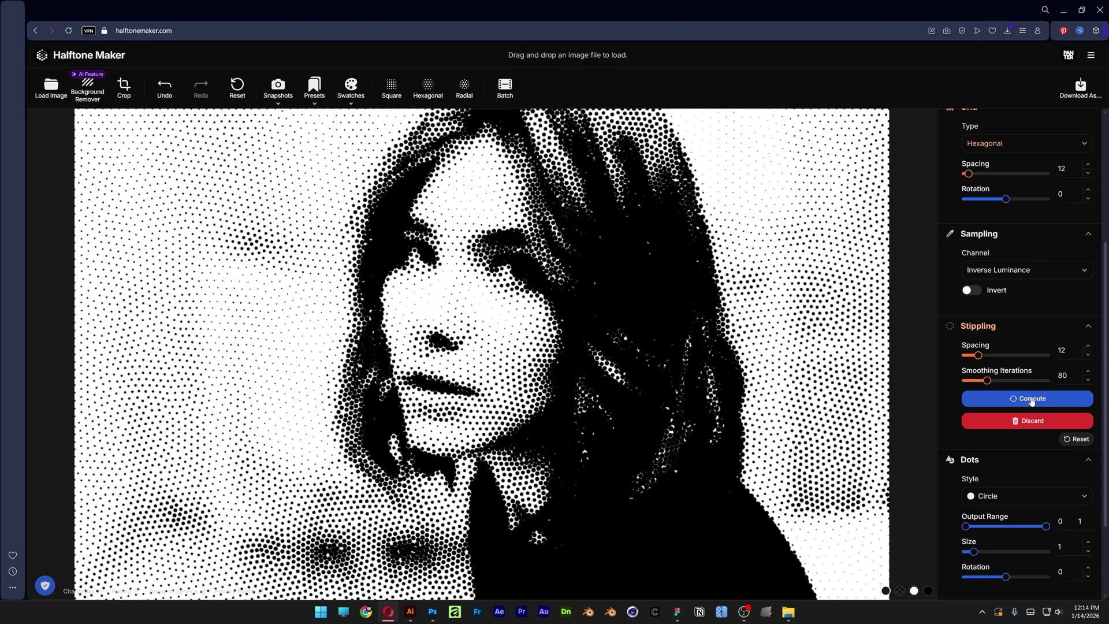
Lower the grid spacing by two and recompute the stipple with tighter, denser spacing.
scroll(1039, 398, up, 4)
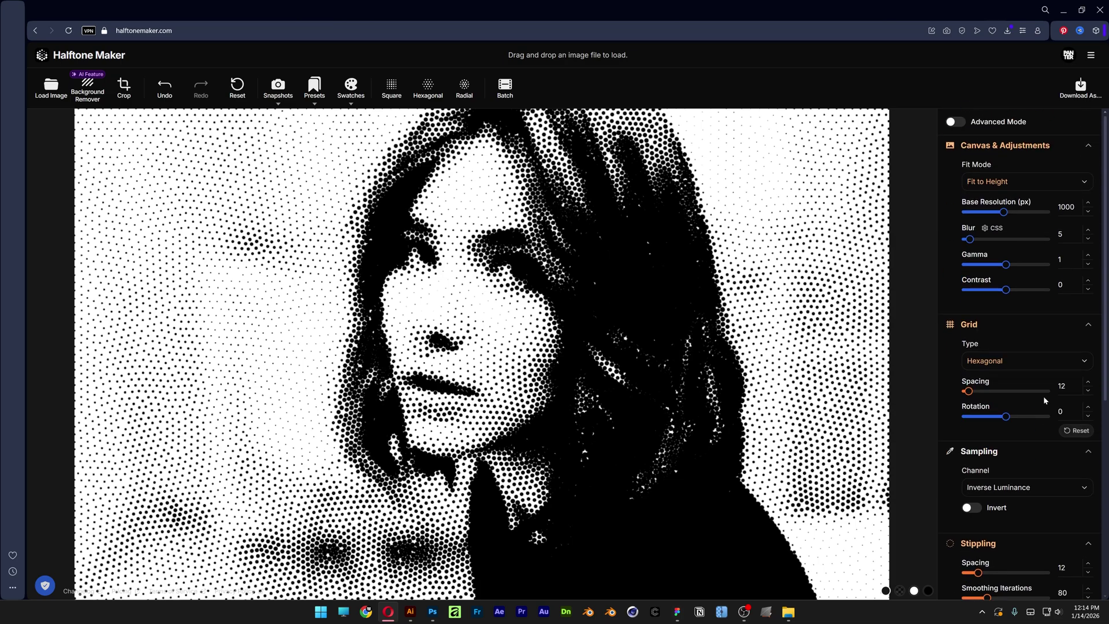
click(1087, 393)
click(1088, 392)
scroll(1090, 398, down, 5)
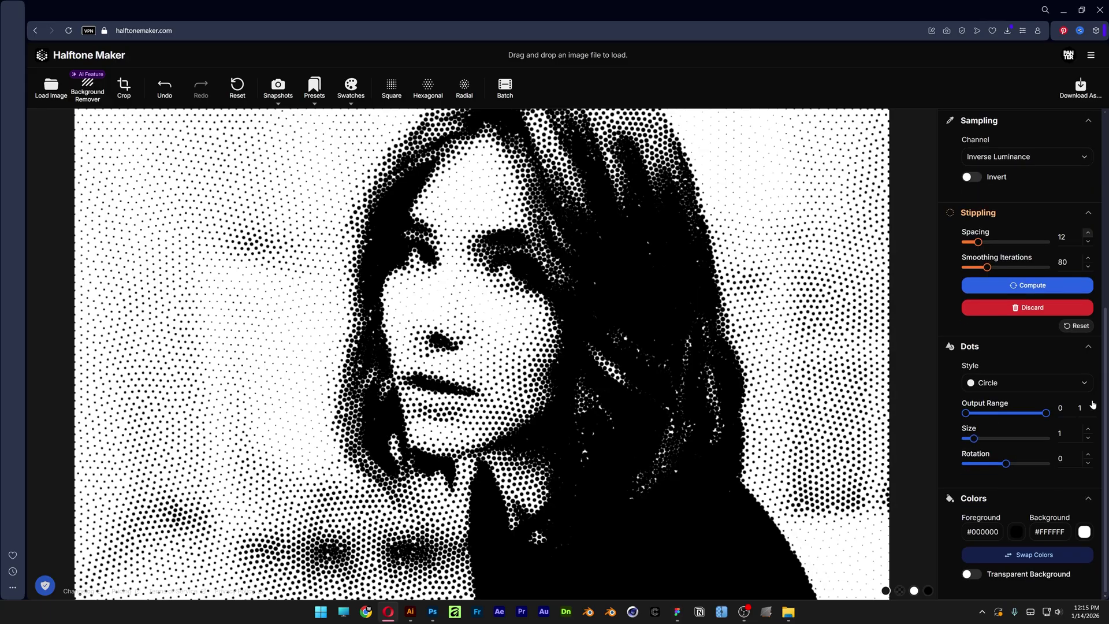
click(1041, 285)
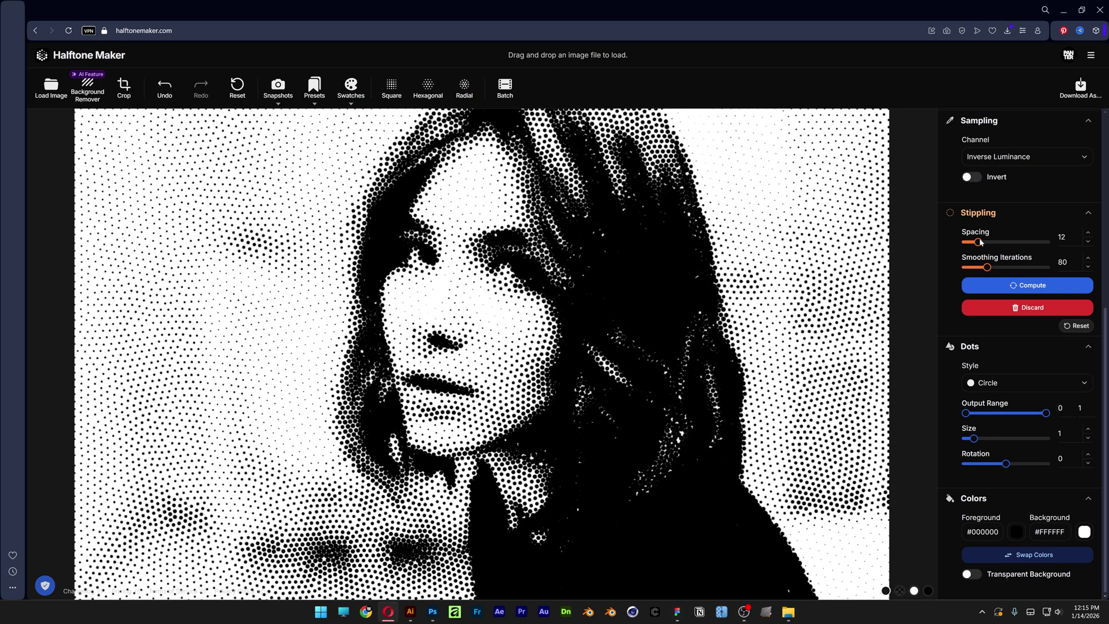
drag(978, 242, 965, 245)
click(1025, 286)
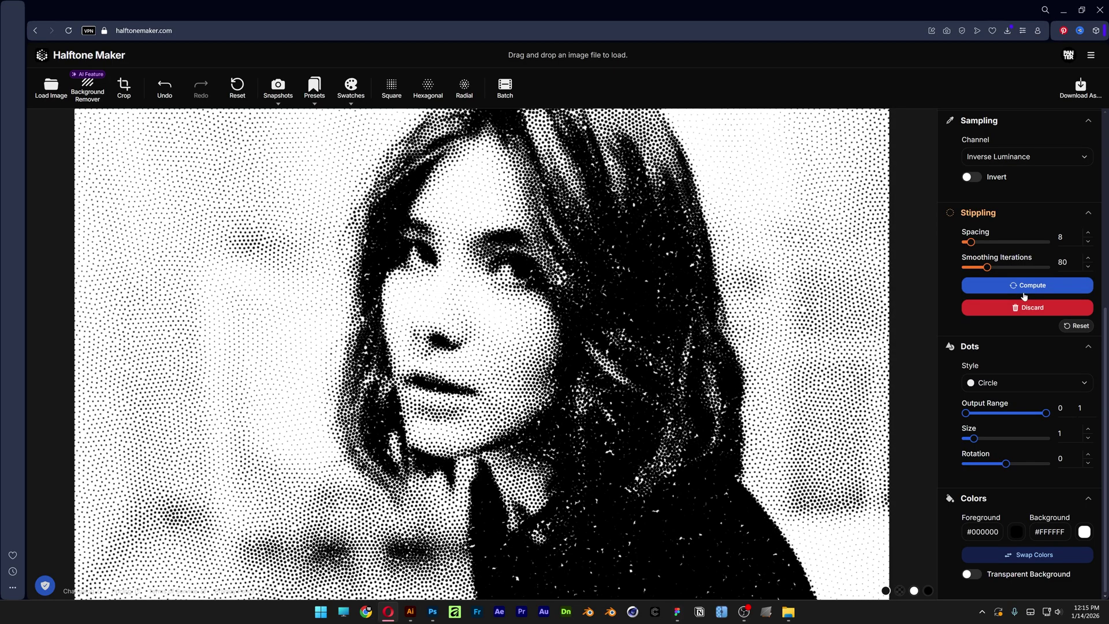
Recompute the stipple at spacing 10 with 230 smoothing iterations.
drag(987, 267, 1027, 268)
click(1087, 365)
click(1088, 365)
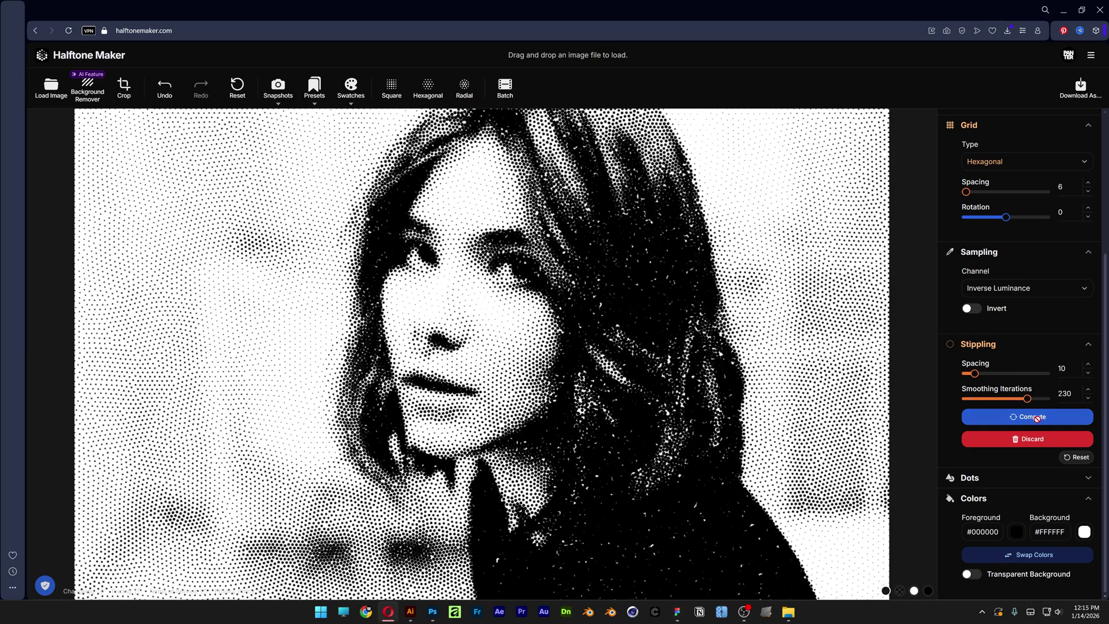
click(1037, 417)
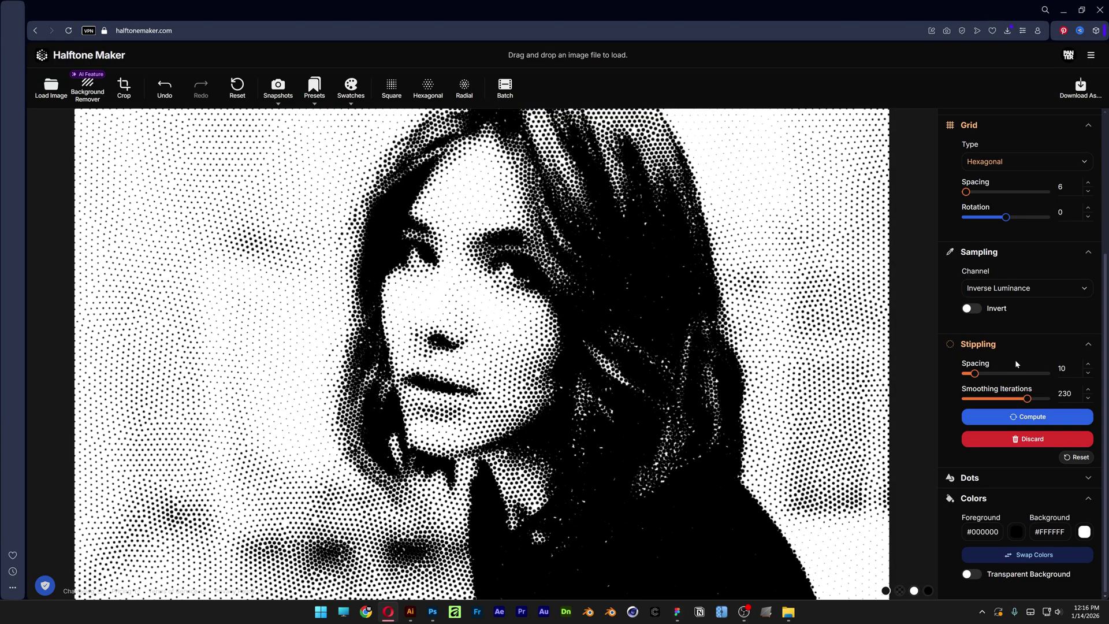
Discard the stippling and raise the hexagonal grid spacing to 12.
click(1053, 444)
scroll(1086, 383, up, 3)
click(1086, 383)
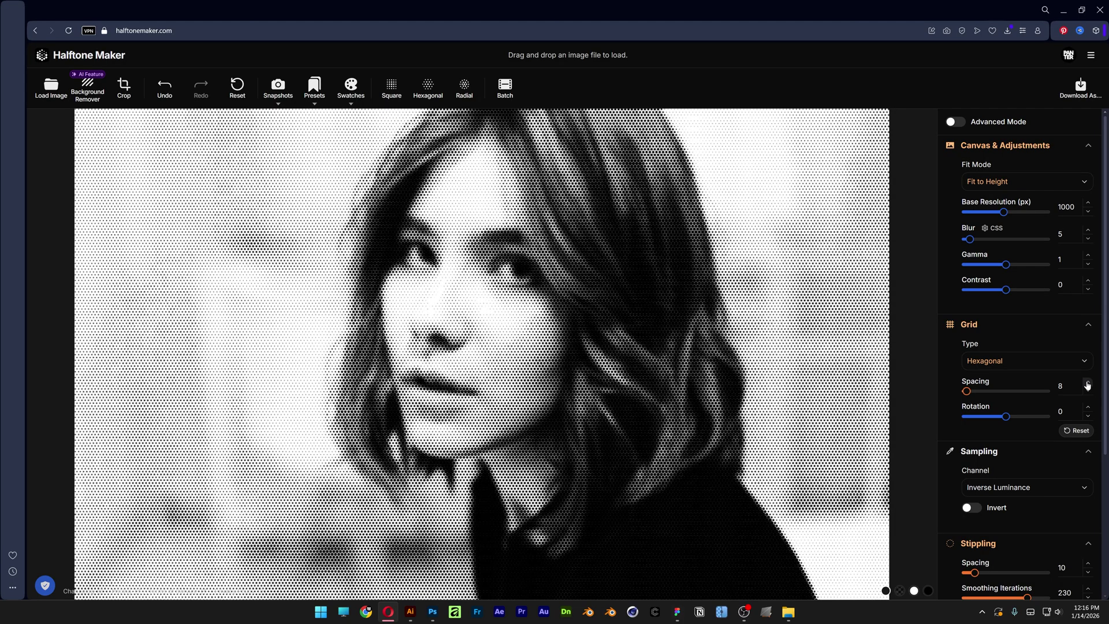
click(1086, 383)
click(1085, 383)
click(1085, 383)
click(1085, 383)
click(1086, 383)
scroll(1056, 411, down, 3)
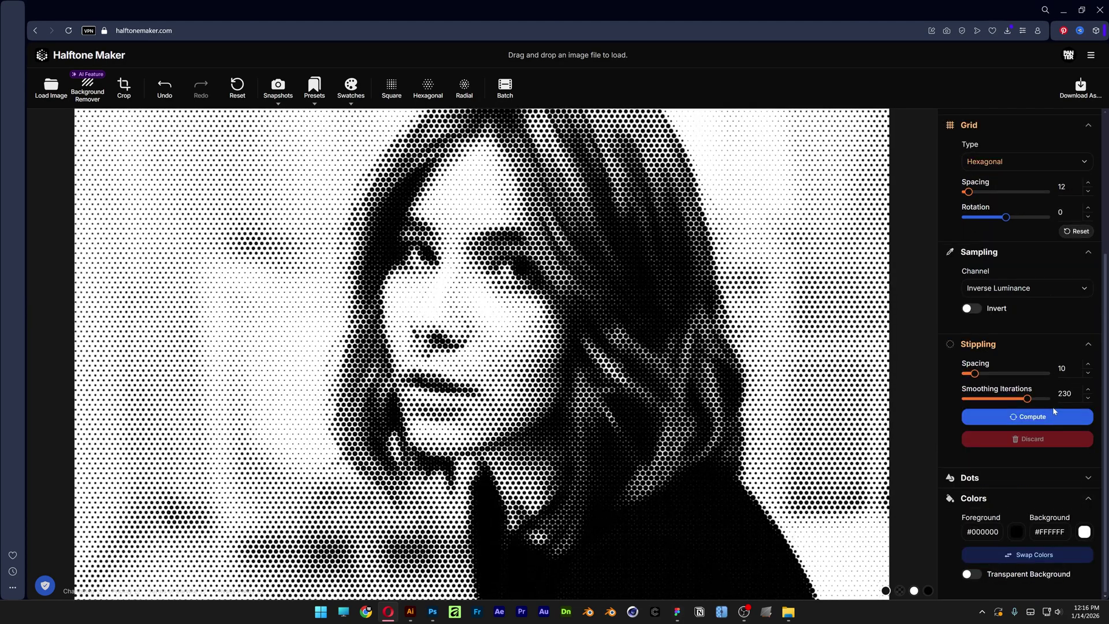
Try triangle dots, then settle on square dots rotated to -43 with size 1.3.
click(1072, 478)
scroll(983, 387, down, 2)
click(1001, 384)
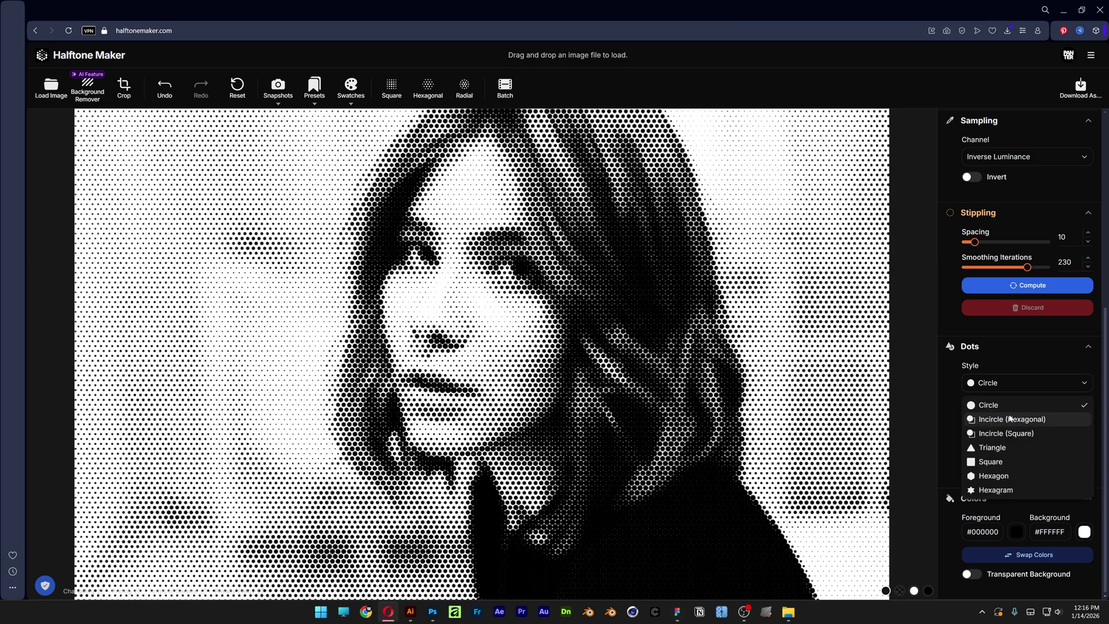
click(1006, 450)
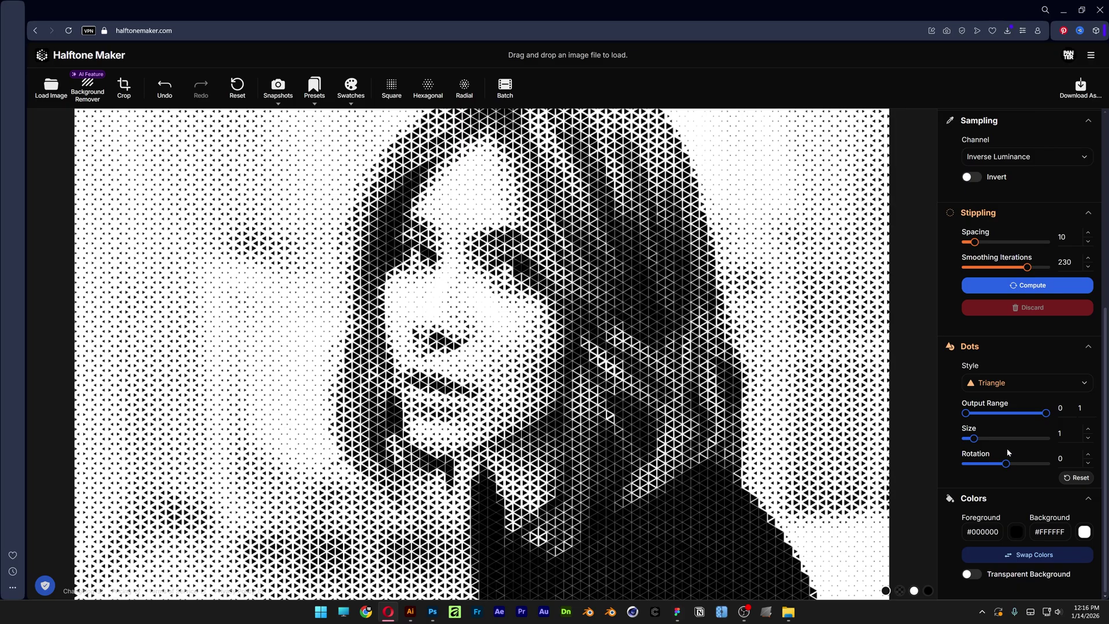
click(1008, 383)
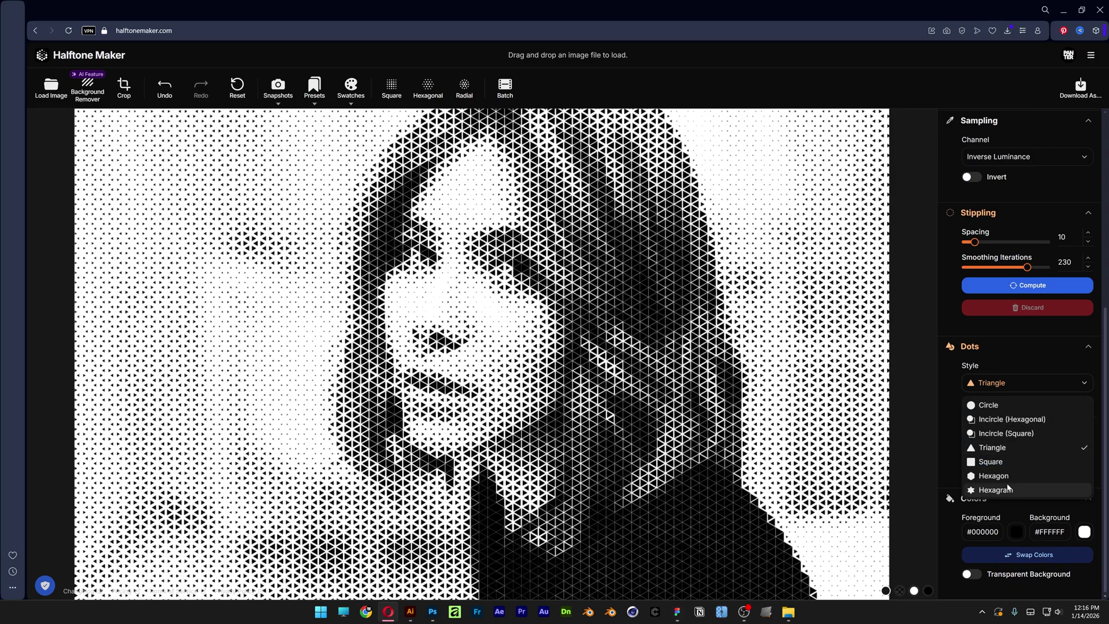
click(1003, 462)
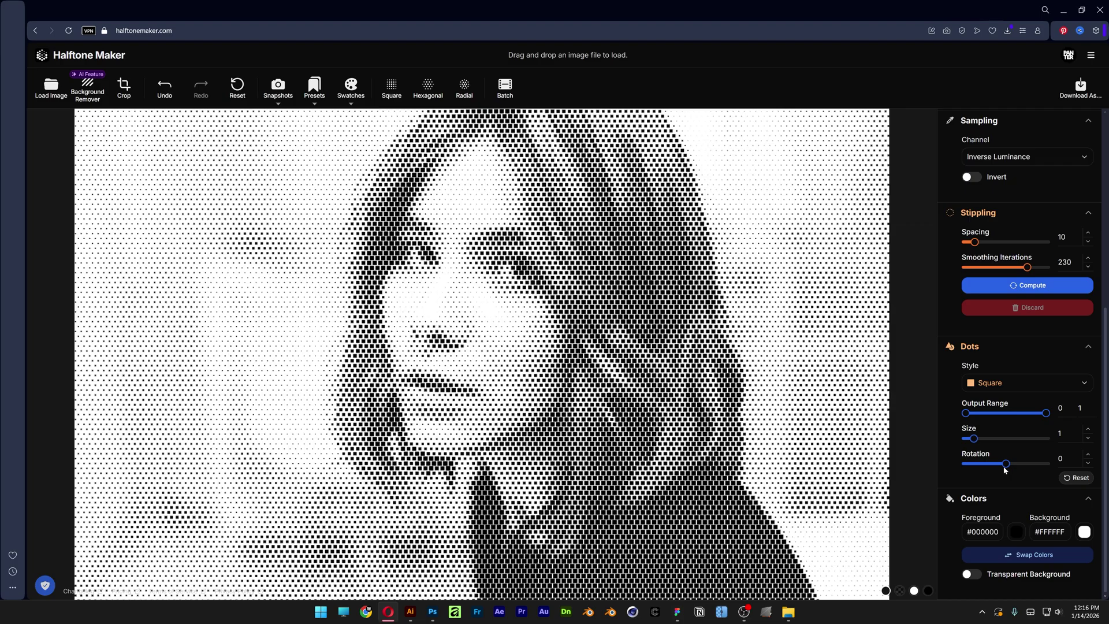
drag(1004, 470, 976, 441)
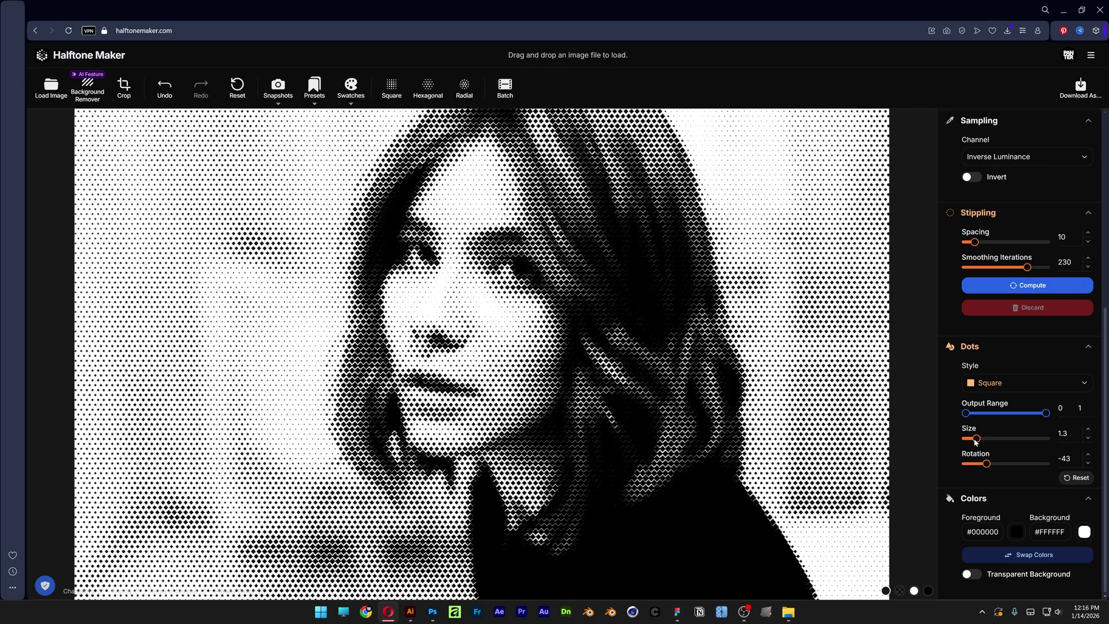
Try Hexagon and Hexagram dot styles, then set dot size 1.1 and output range 0.31–1.
click(1006, 384)
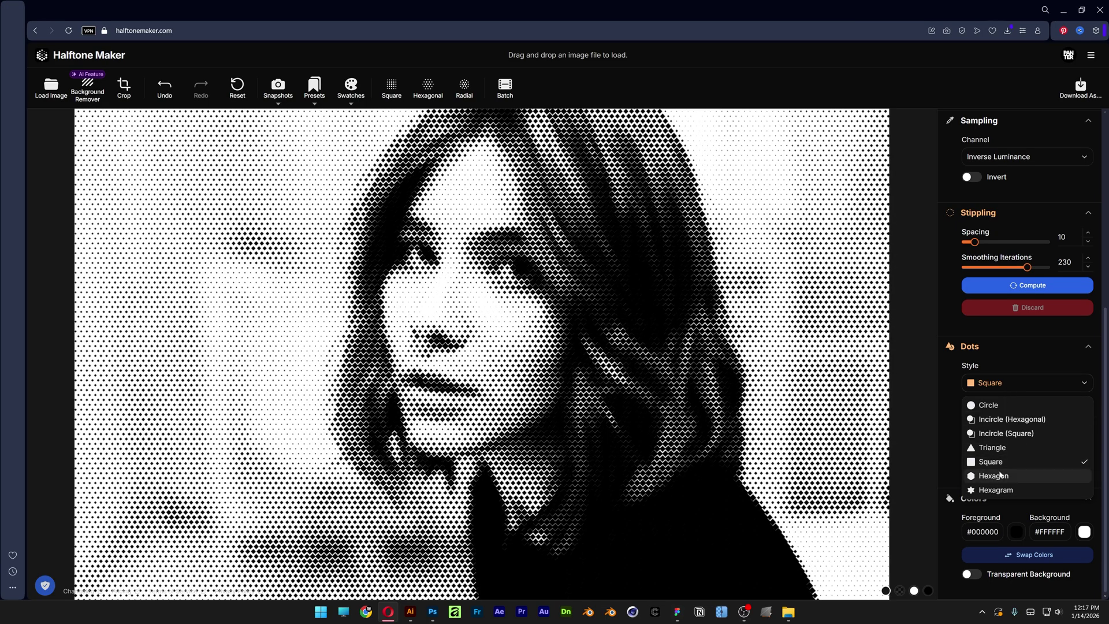
click(999, 475)
click(1005, 384)
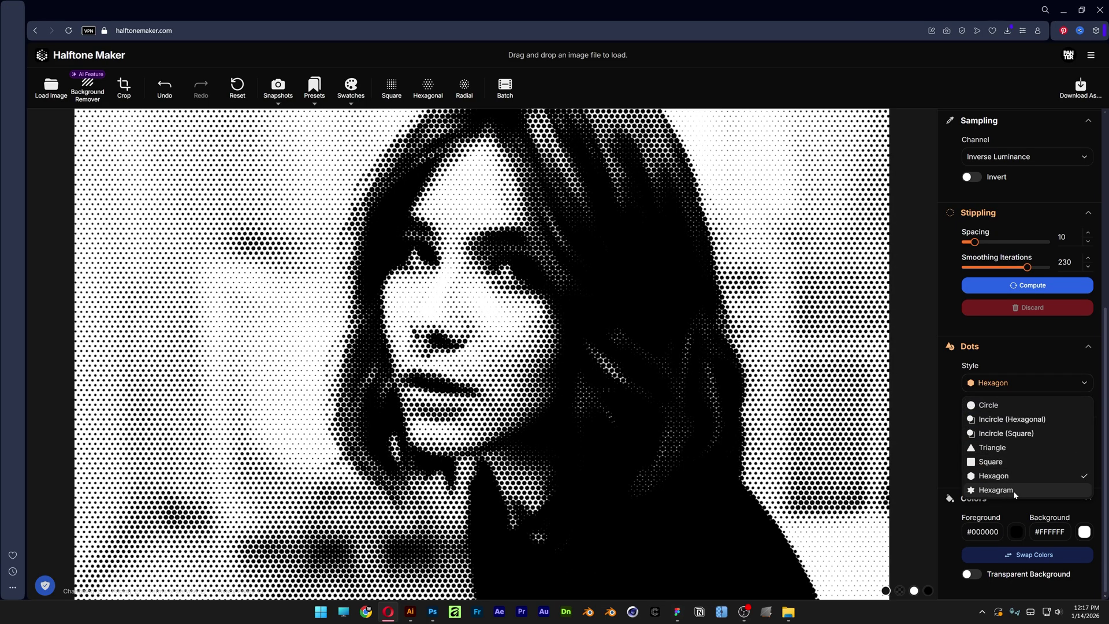
click(1013, 490)
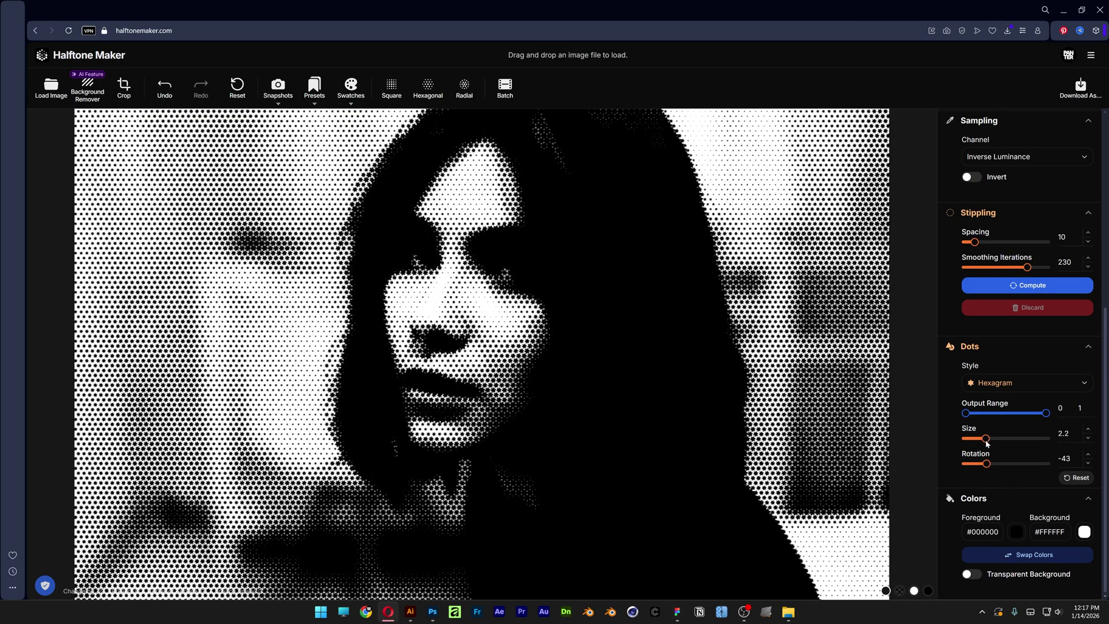
drag(985, 439, 974, 438)
mouse_move(1045, 413)
mouse_down()
mouse_move(1004, 413)
mouse_move(1046, 413)
mouse_up()
drag(965, 413, 998, 415)
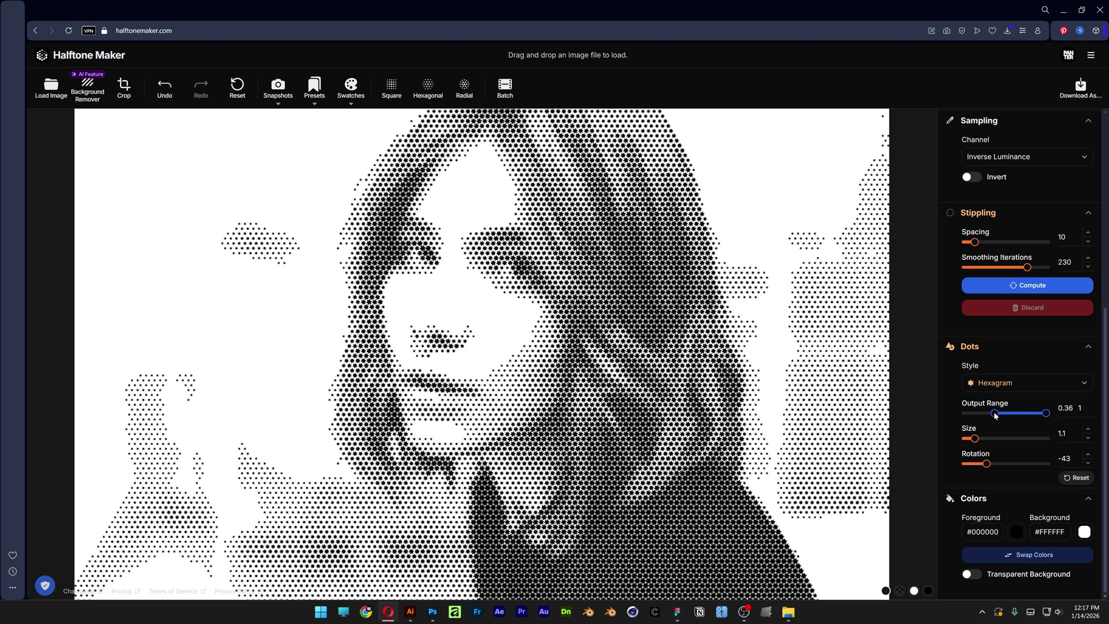
drag(995, 414, 989, 413)
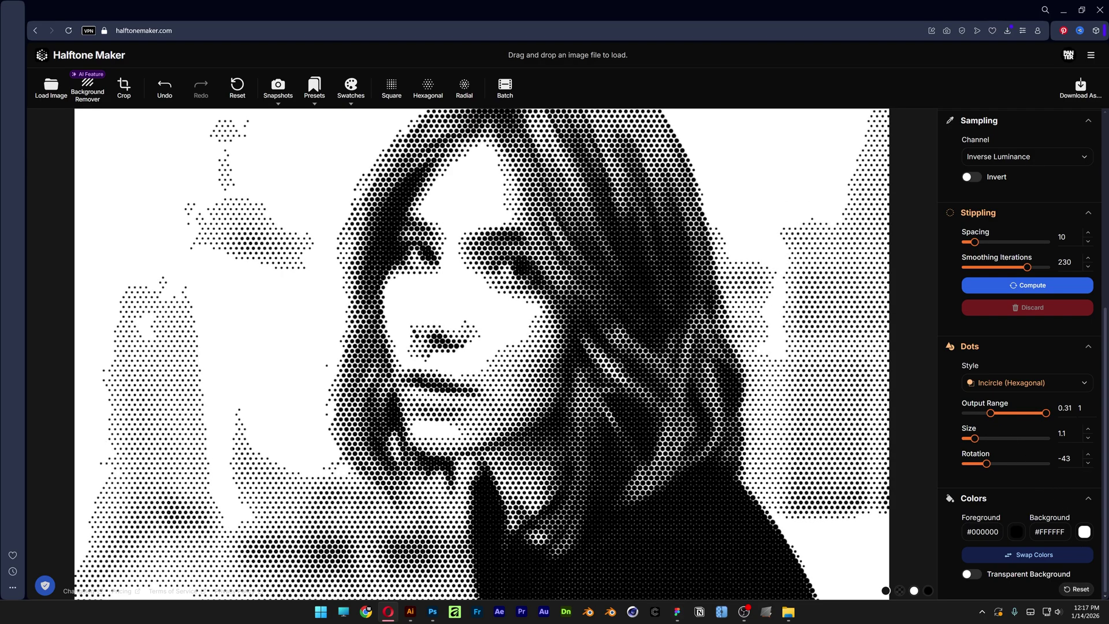
Experiment with red, light red and green background colours in the colour picker.
click(1084, 532)
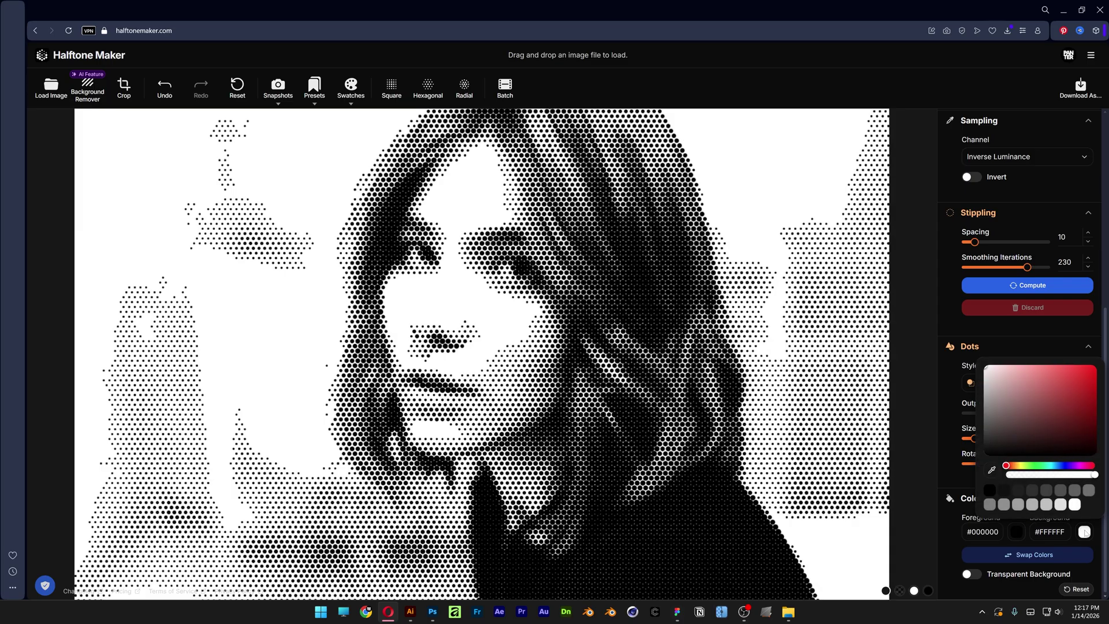
click(1088, 367)
click(1056, 366)
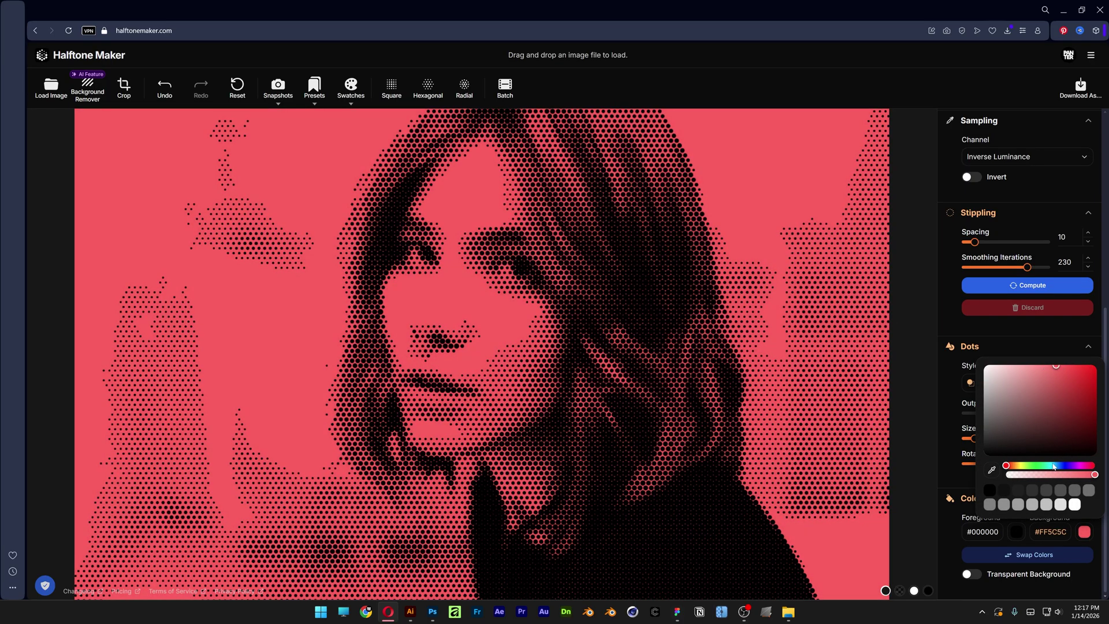
drag(1054, 467, 1039, 467)
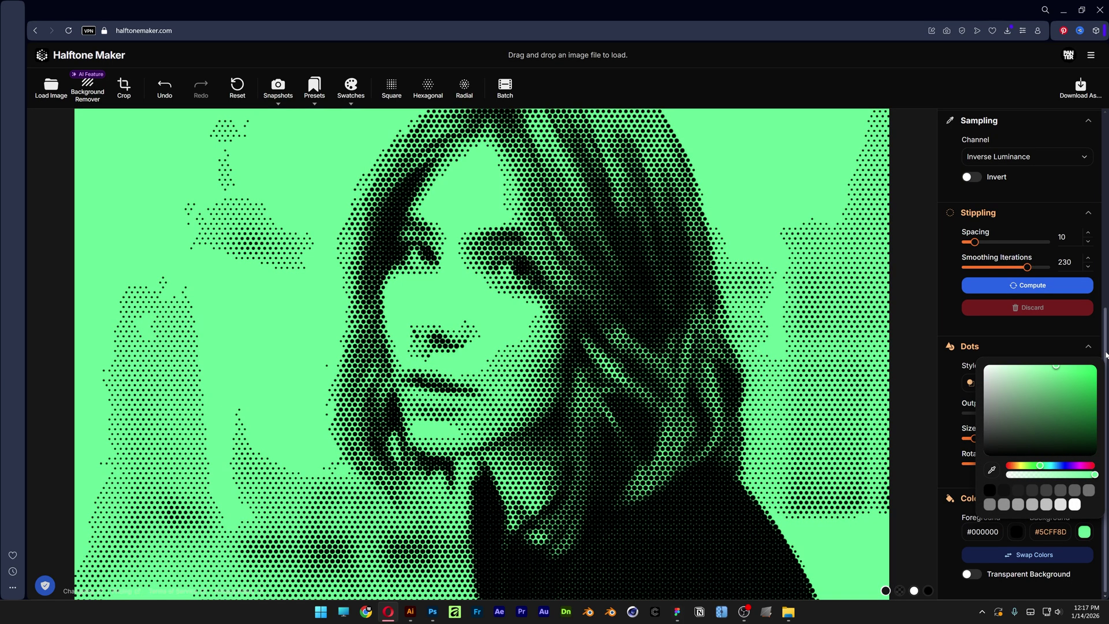
Apply the green #006C44 on pink #FFBEB7 swatch pair after trying red on cyan.
click(350, 88)
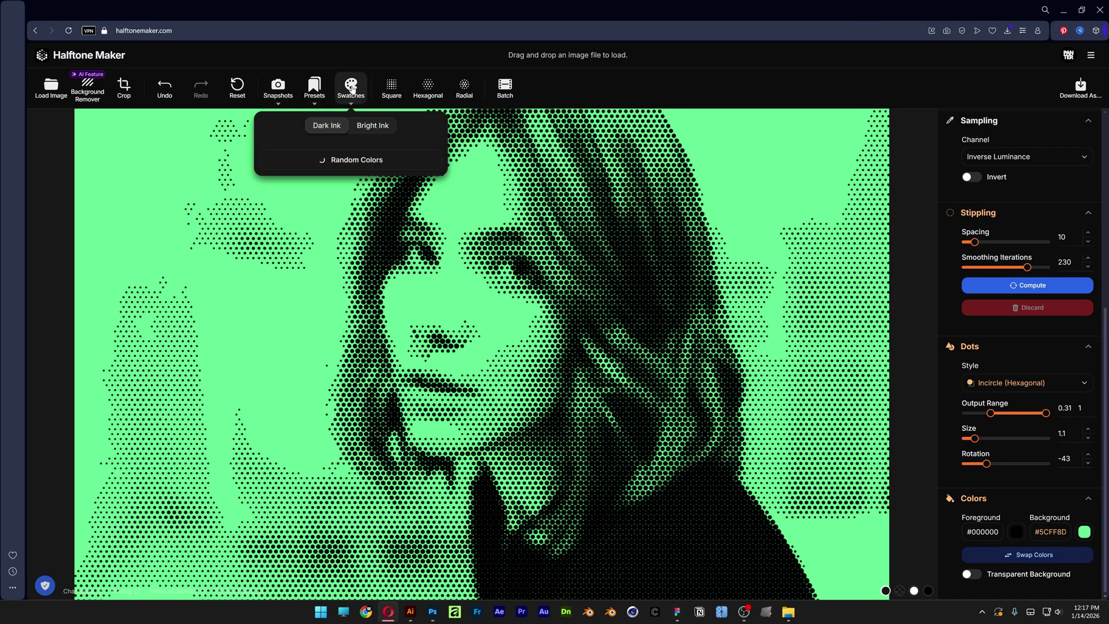
click(368, 283)
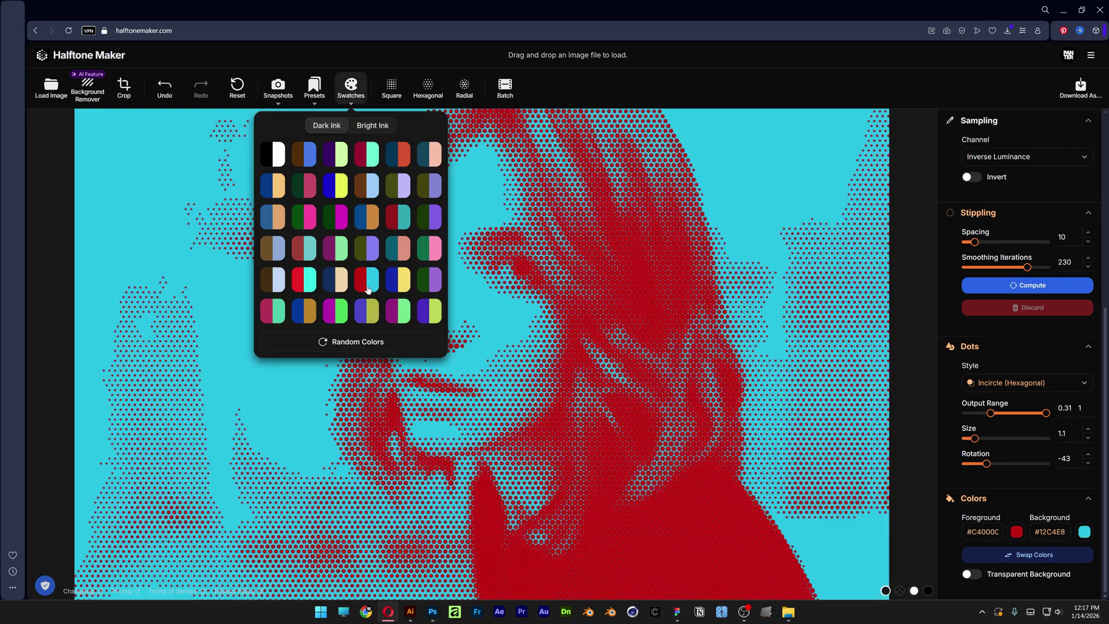
click(429, 248)
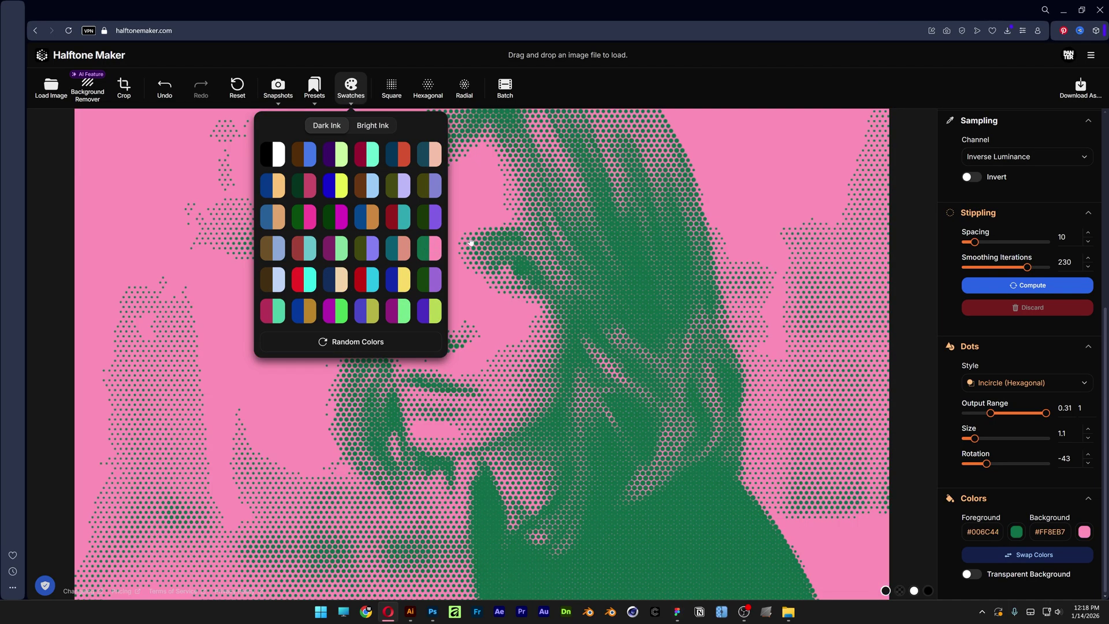
click(513, 243)
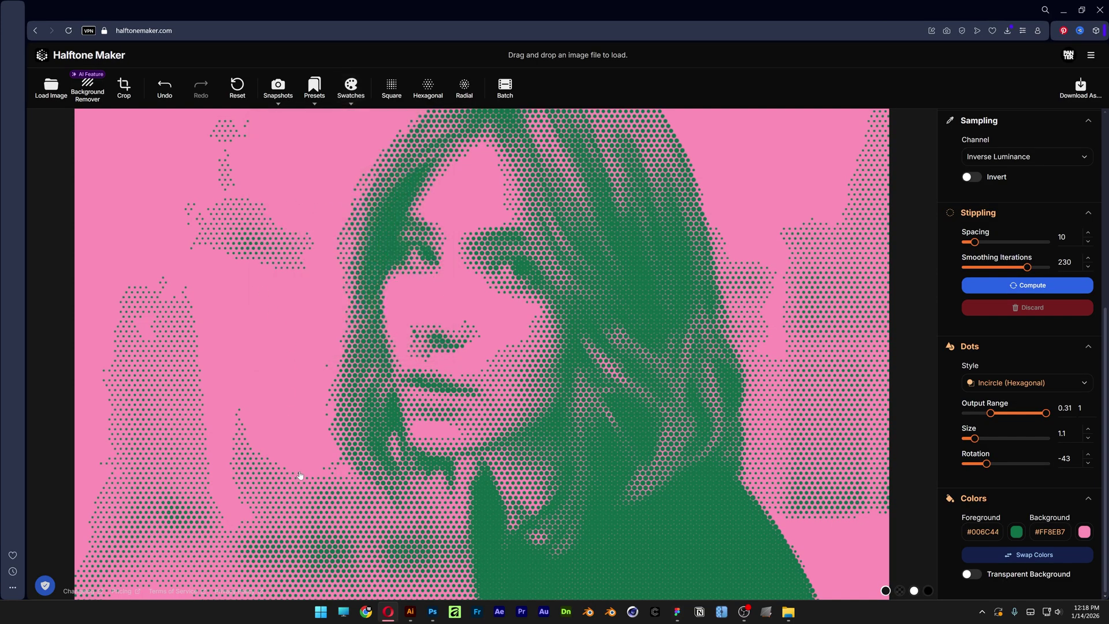
Run the AI background remover on the portrait photo, leaving the woman on flat pink.
click(88, 93)
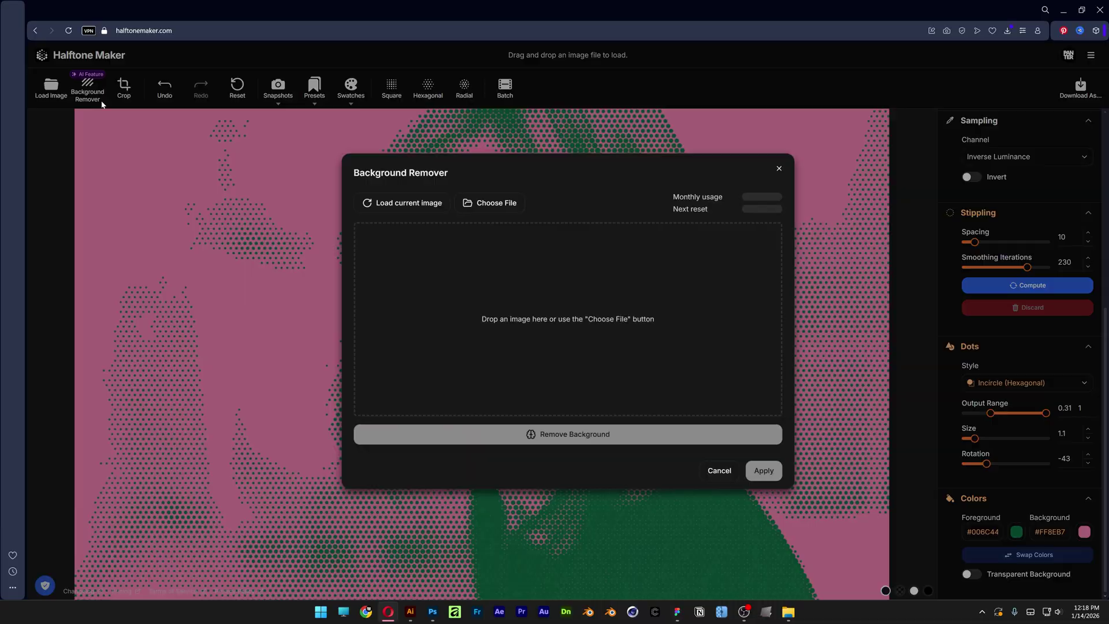
click(516, 203)
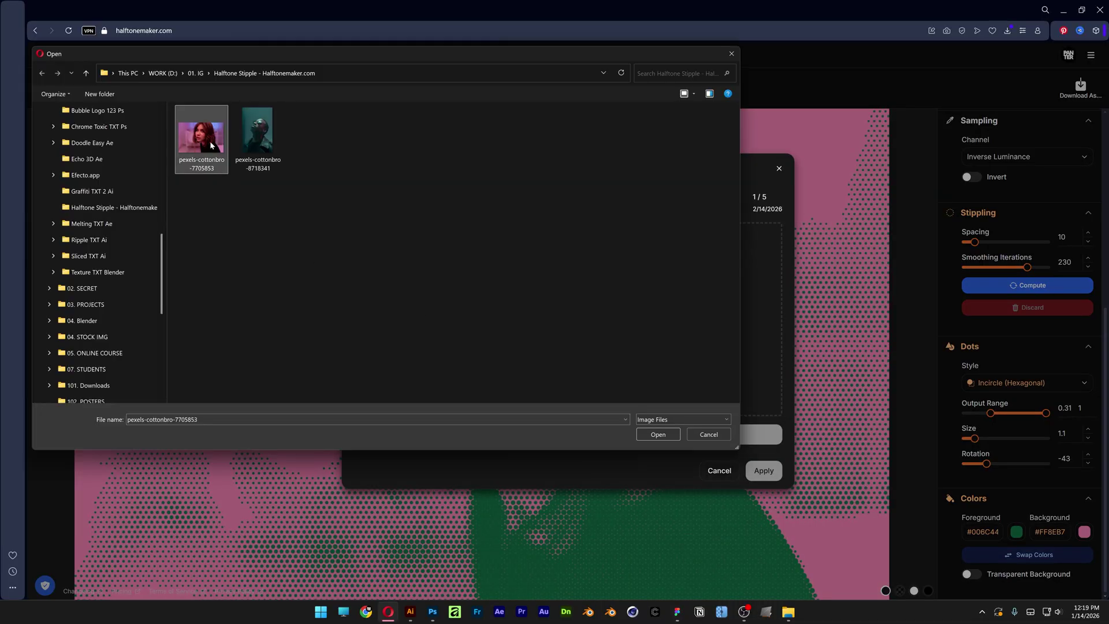
click(664, 437)
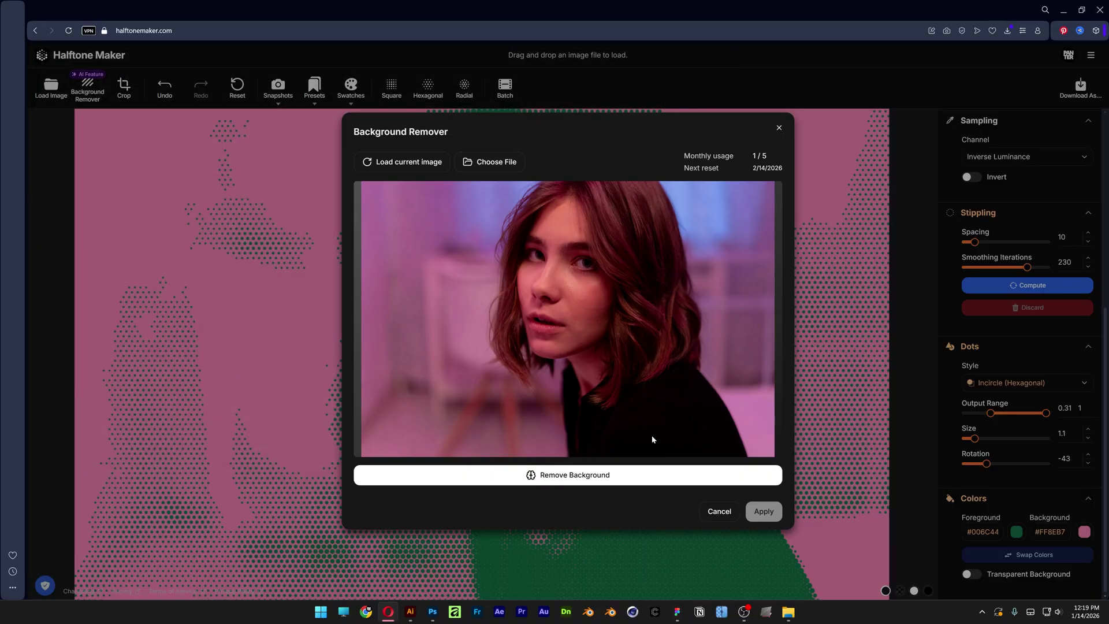
click(618, 478)
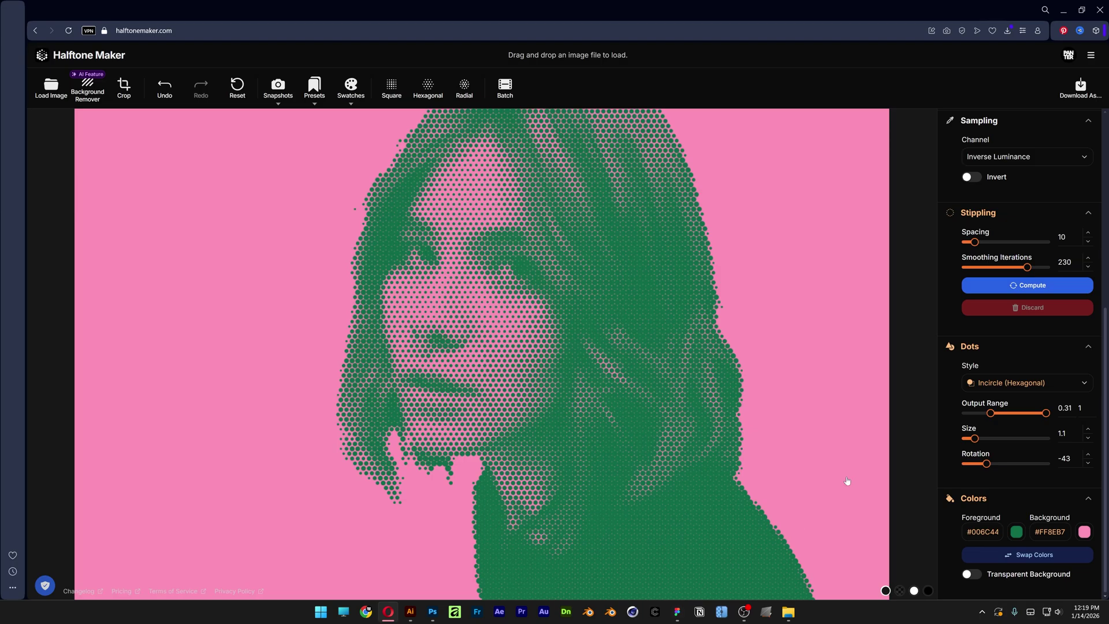
In the export settings, try PNG resolutions of 300% and 100%, ending at 300%.
click(1089, 89)
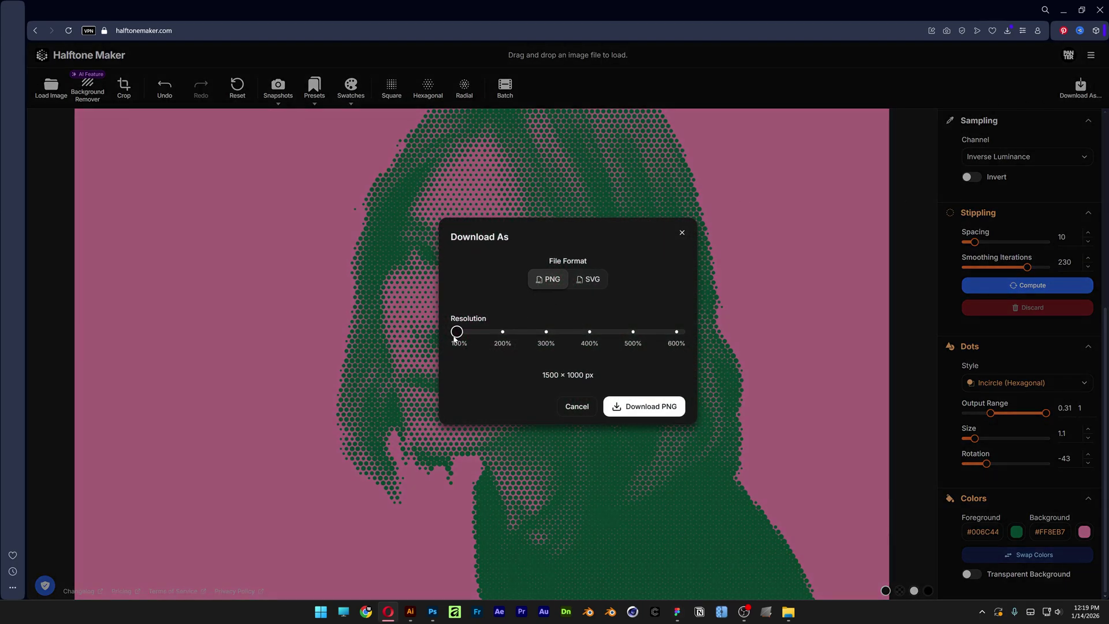
drag(456, 333, 488, 329)
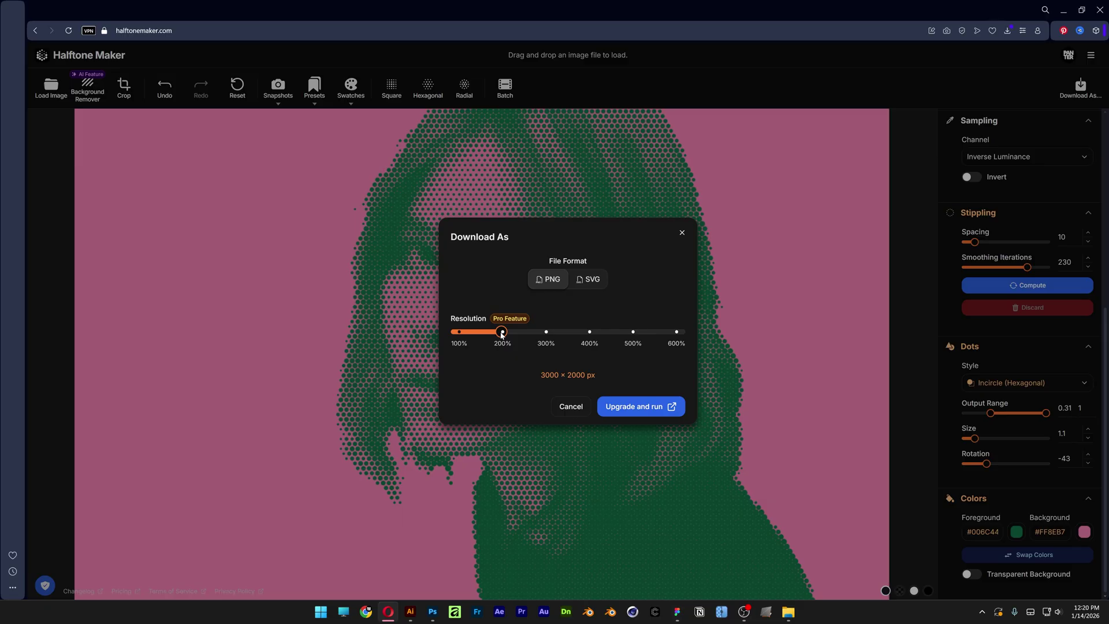
click(474, 332)
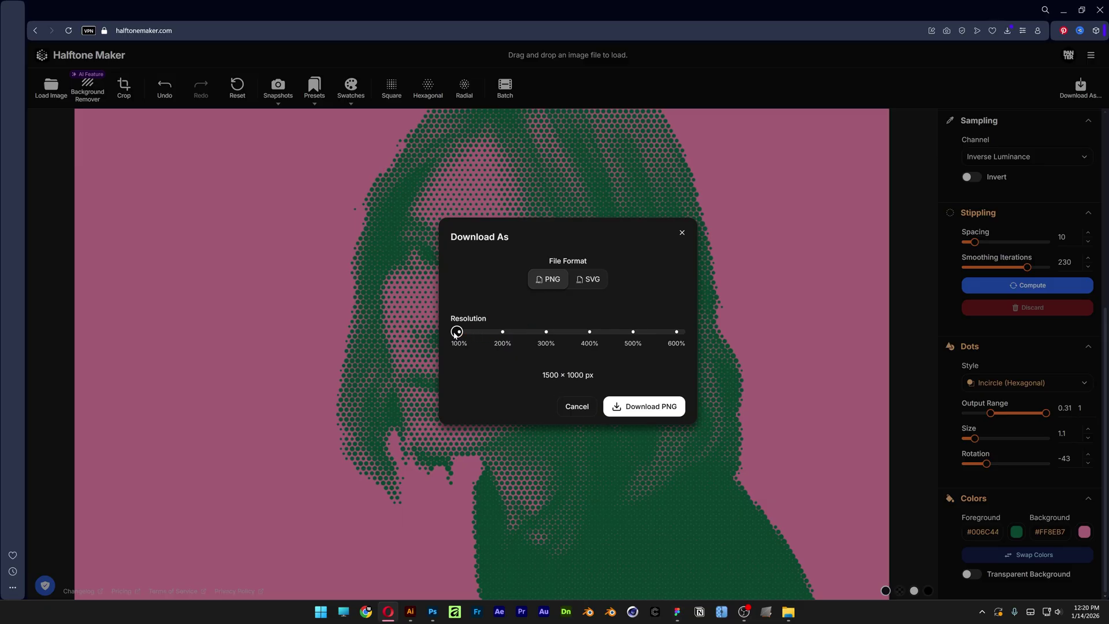
drag(456, 332, 531, 341)
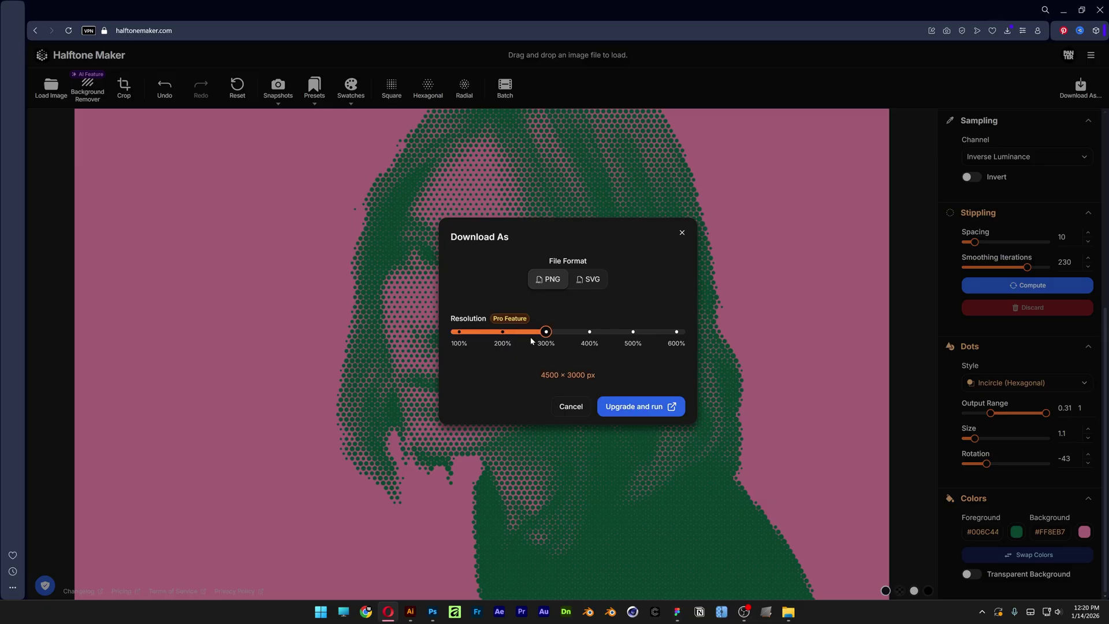
Switch the export format to SVG, adjust coordinate precision, and close without downloading.
click(590, 279)
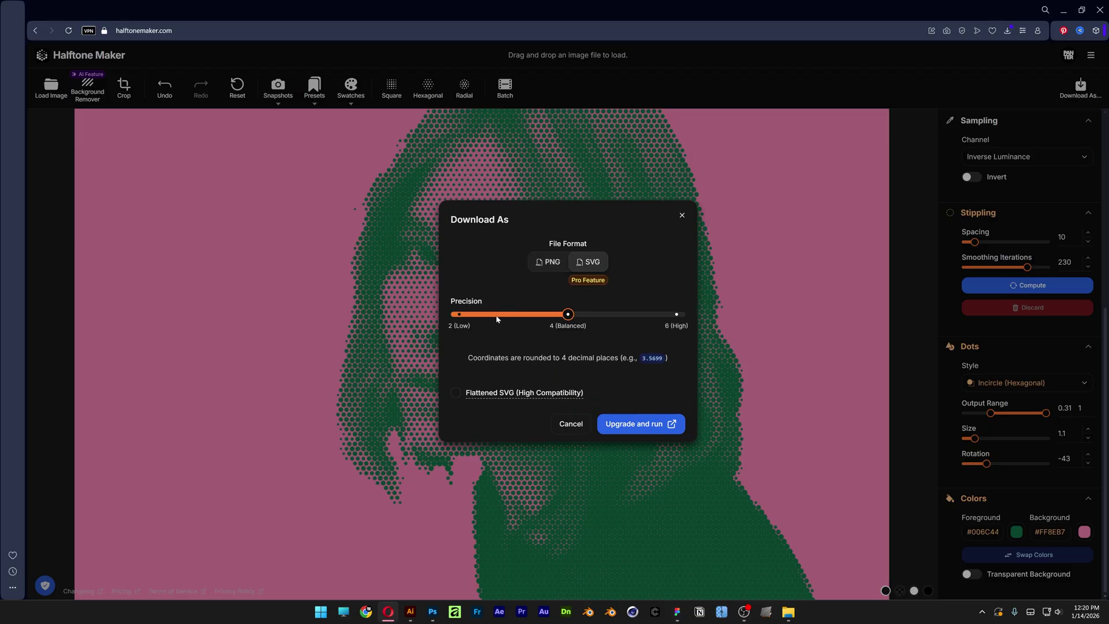
drag(497, 318, 584, 314)
click(682, 216)
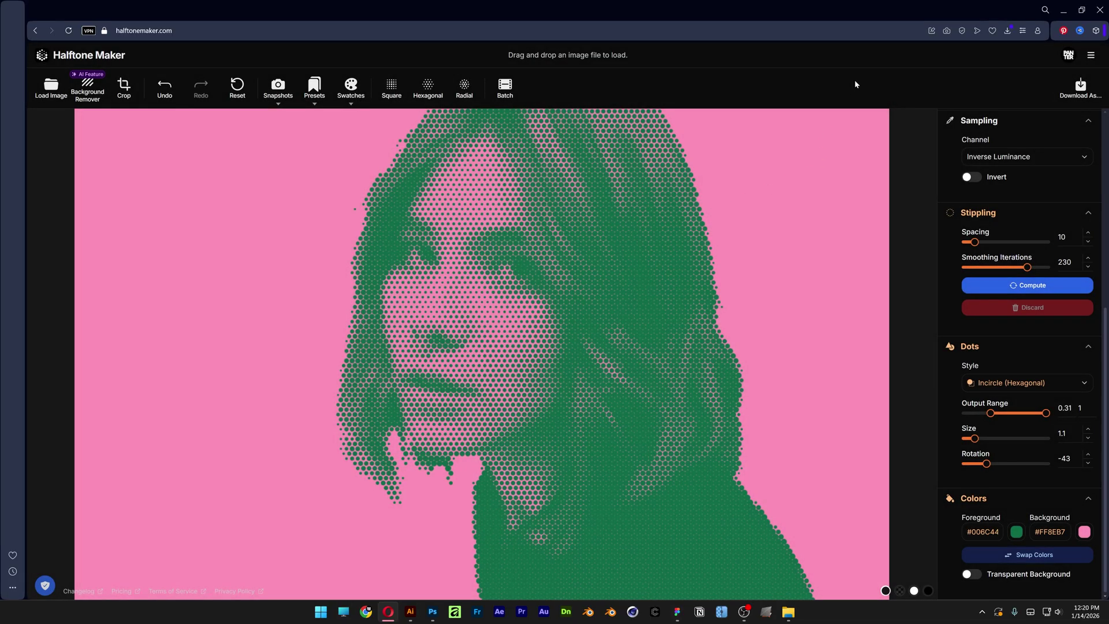